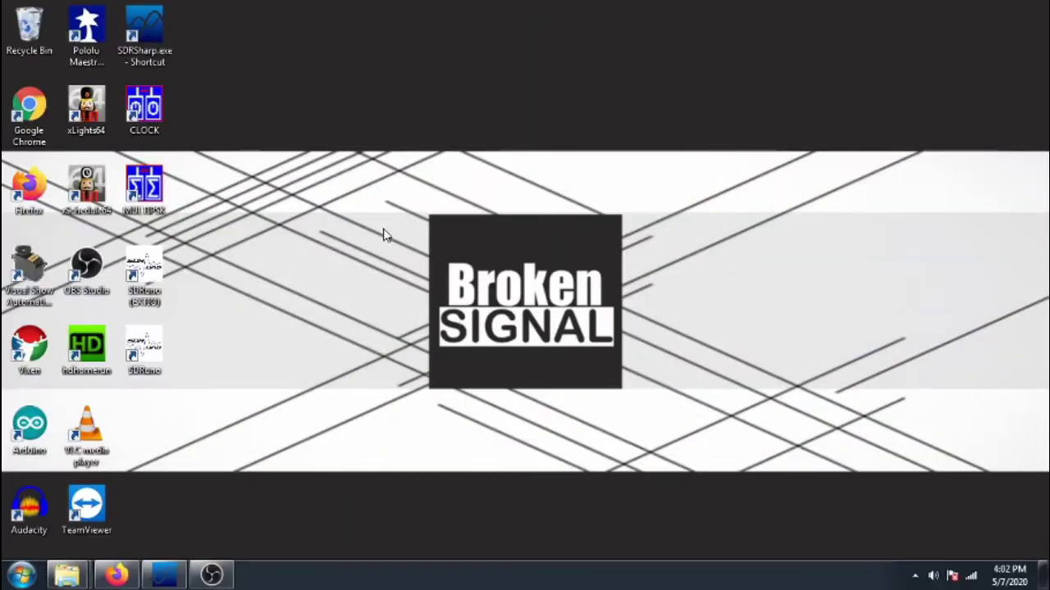
- In Firefox, search Google for 'wxtoimg' and open the WXtoImg Restored site
left_click(116, 574)
left_click(382, 287)
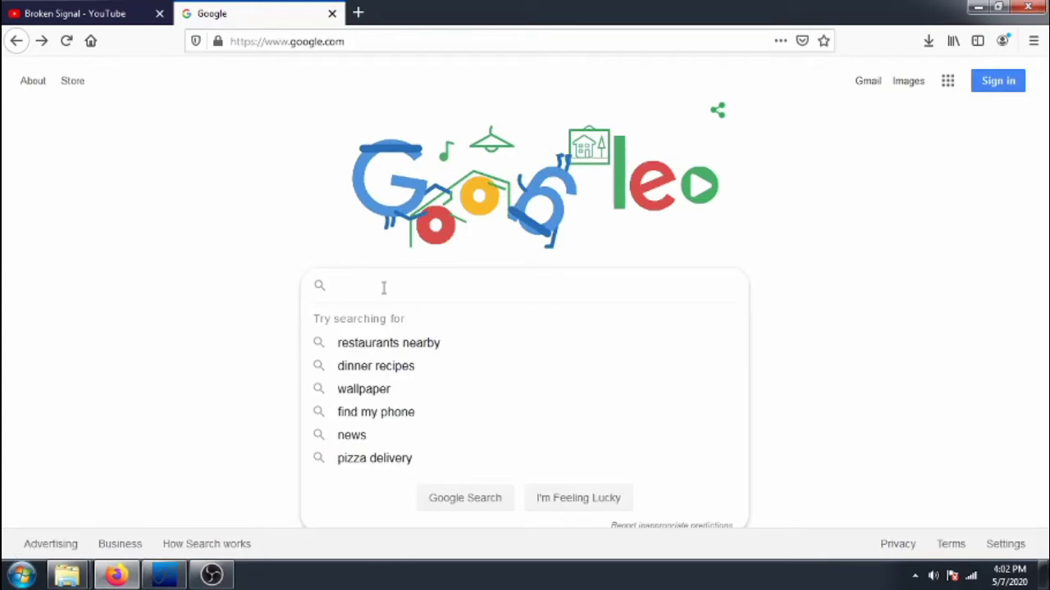
type("wxtoimg")
key("Return")
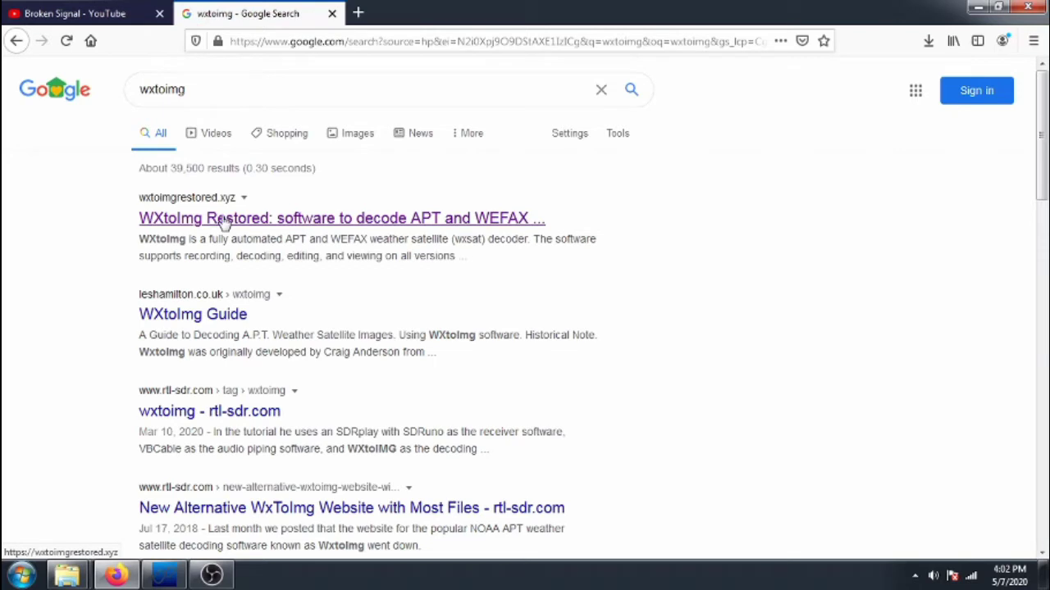
left_click(223, 223)
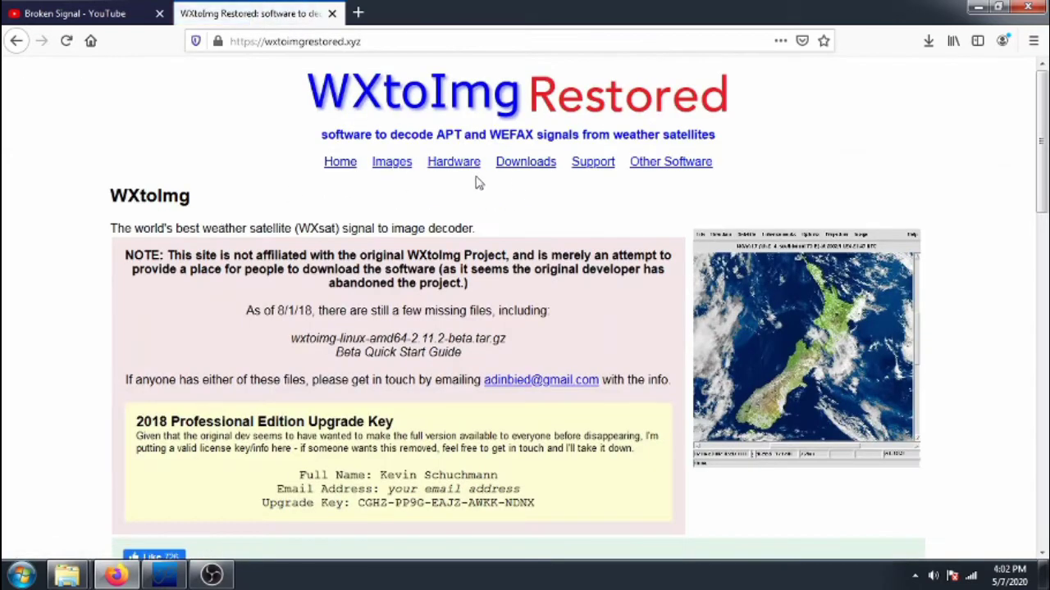
- Download the Windows installer wxinst21102-beta.exe for version 2.11.2 and run it
left_click(529, 164)
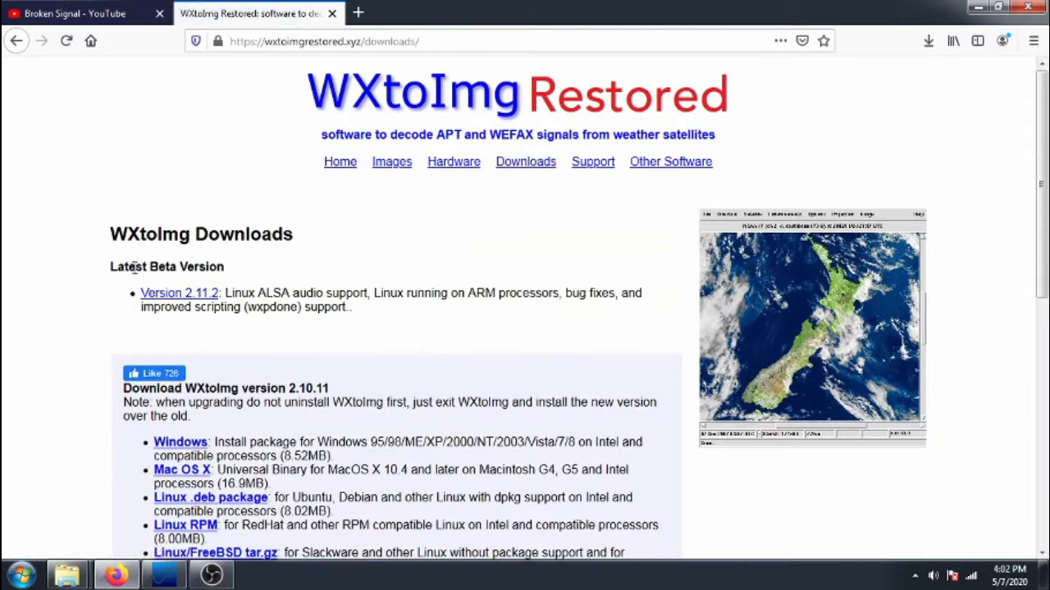
left_click(164, 300)
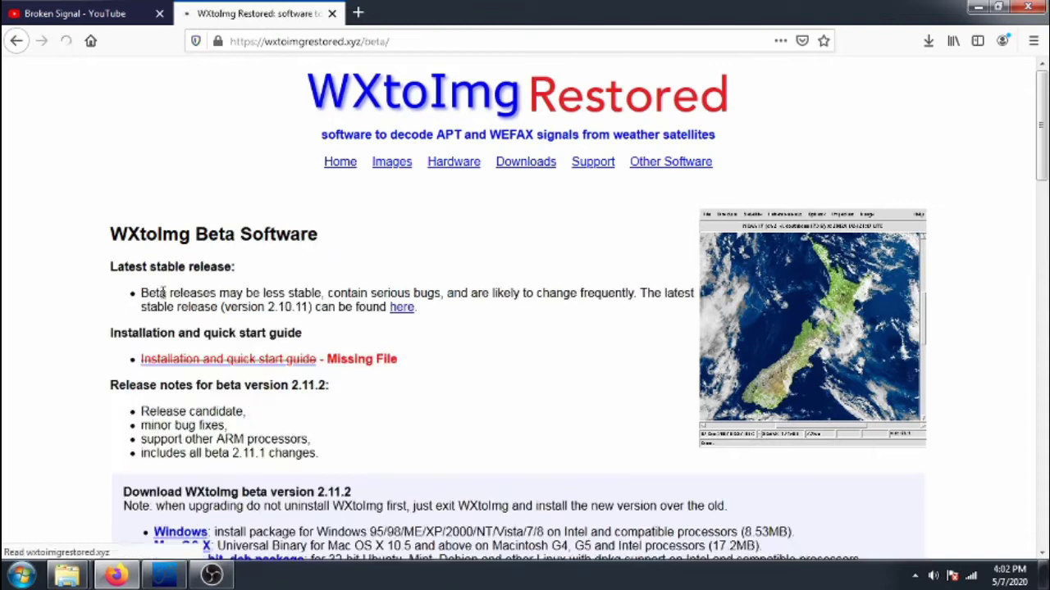
scroll(1041, 91, "down", 2)
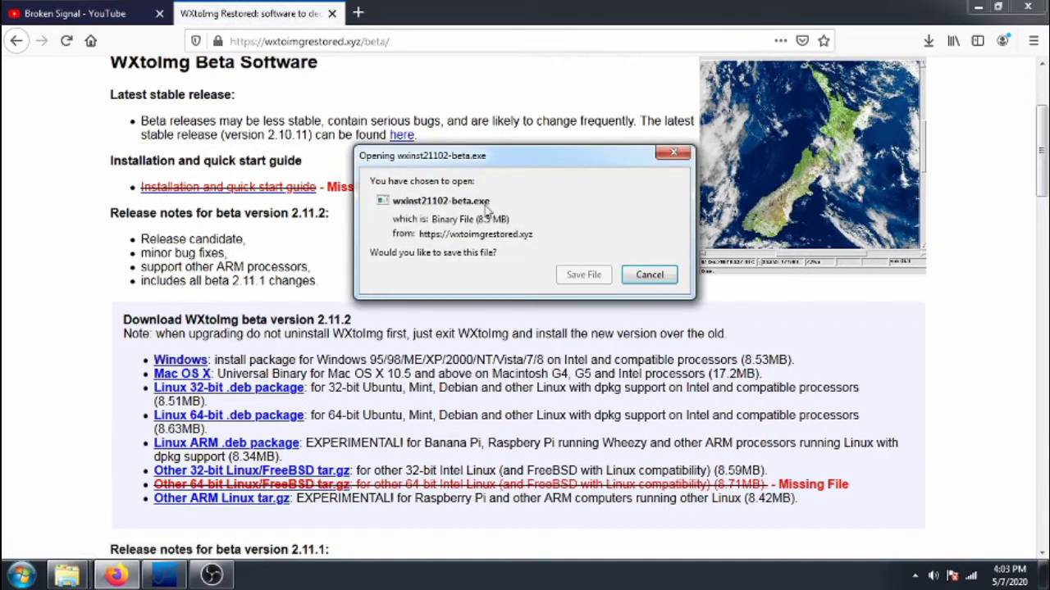
left_click(593, 275)
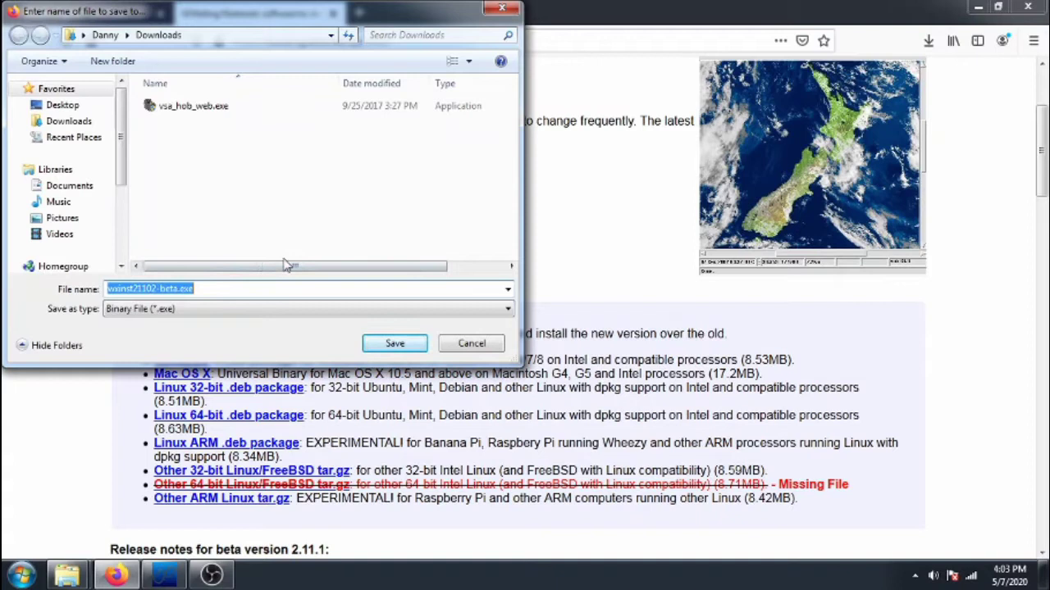
left_click(398, 346)
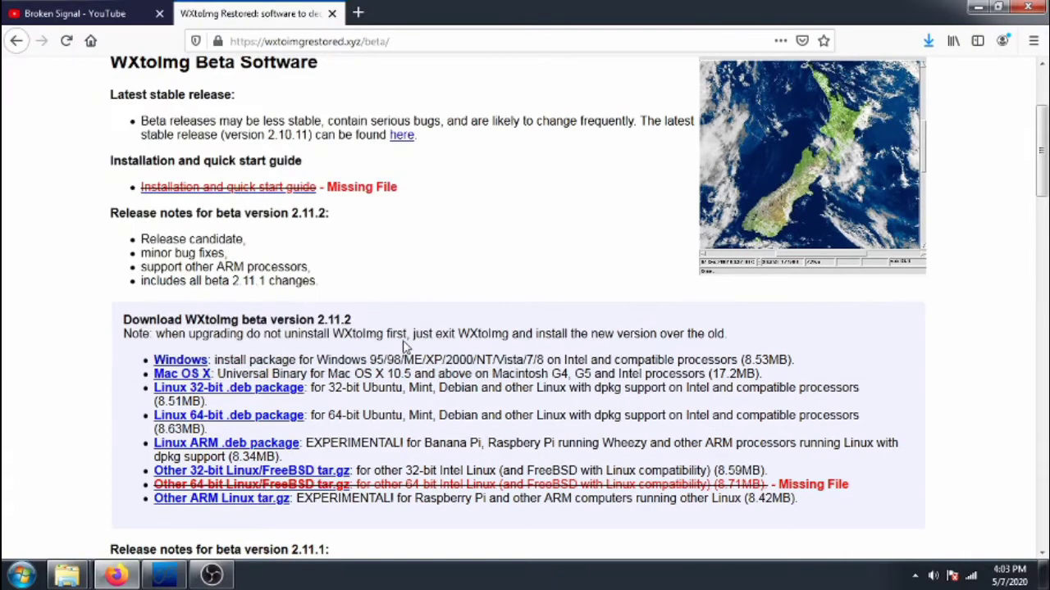
left_click(928, 43)
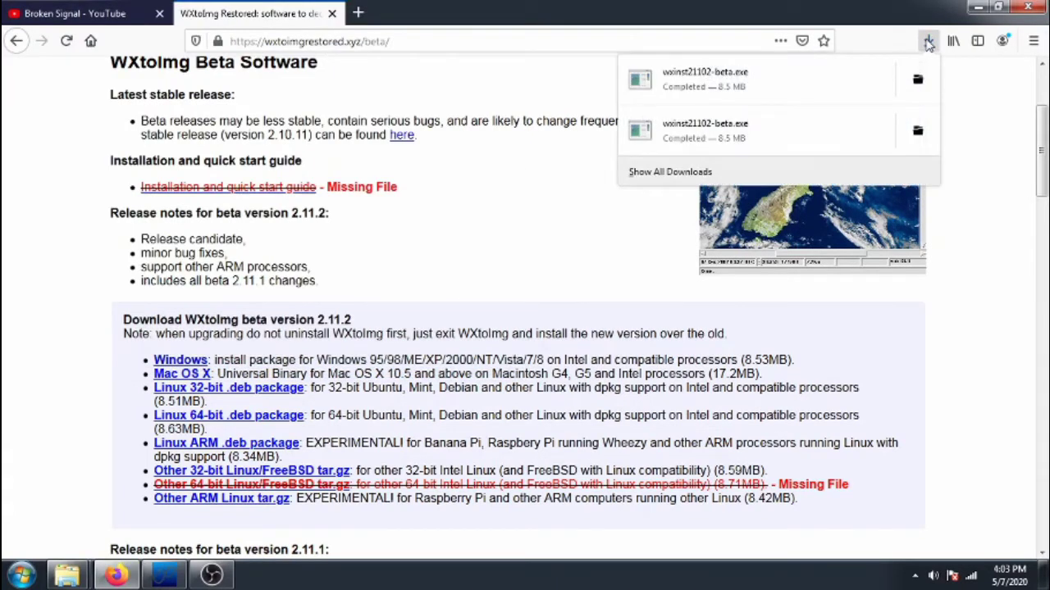
left_click(710, 82)
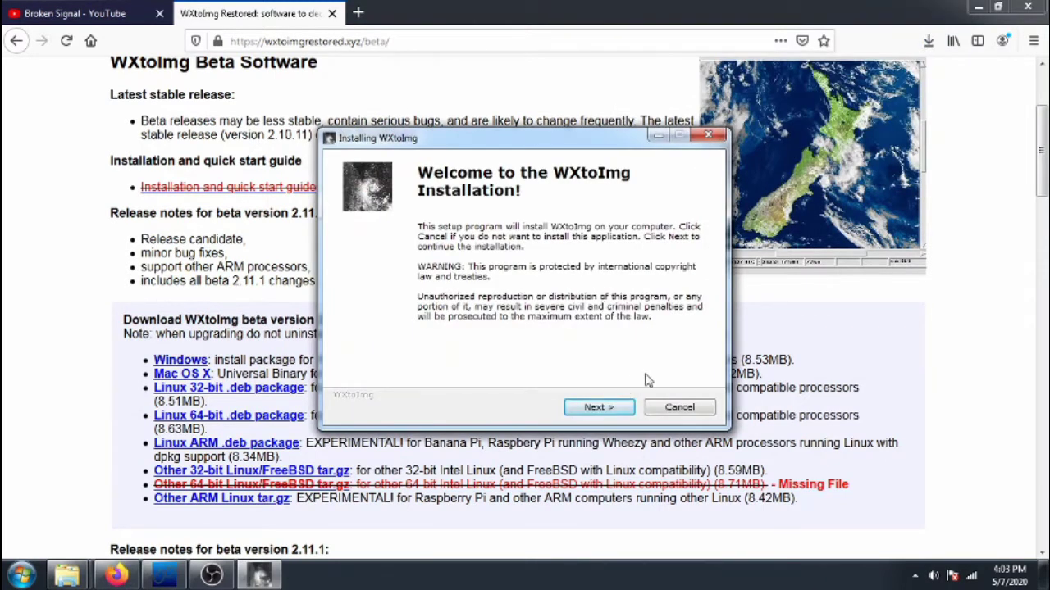
- Accept the licence and install WXtoImg to C:\Program Files (x86)\WXtoImg, then finish
left_click(977, 6)
left_click(614, 408)
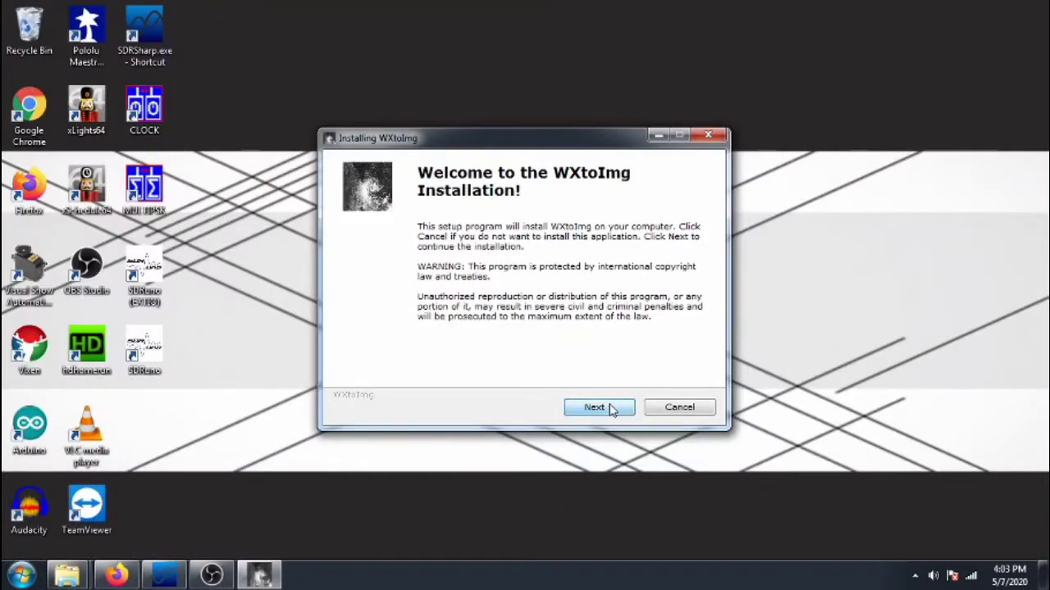
left_click(449, 379)
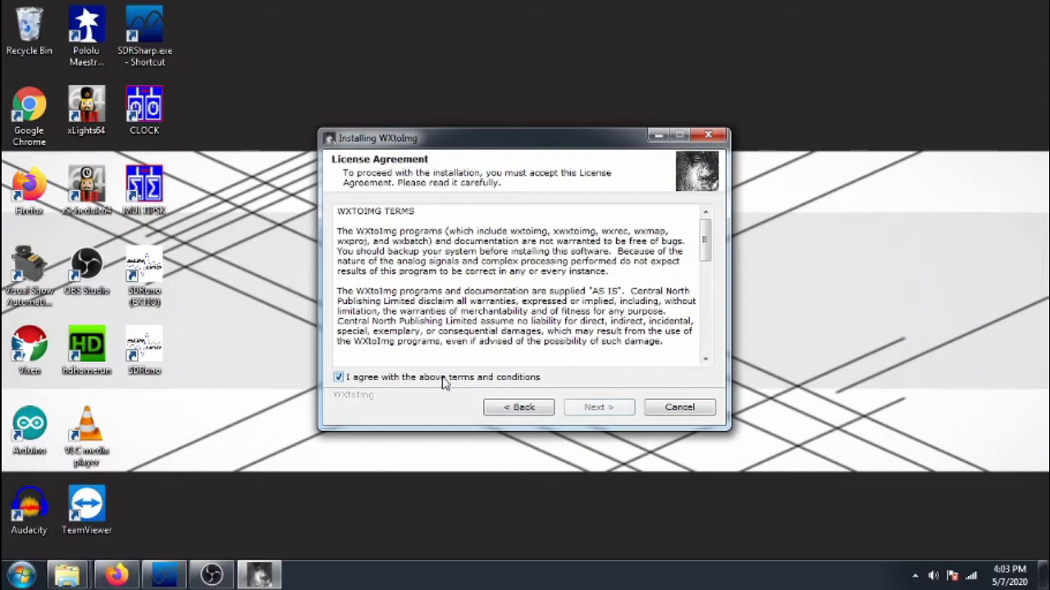
left_click(598, 408)
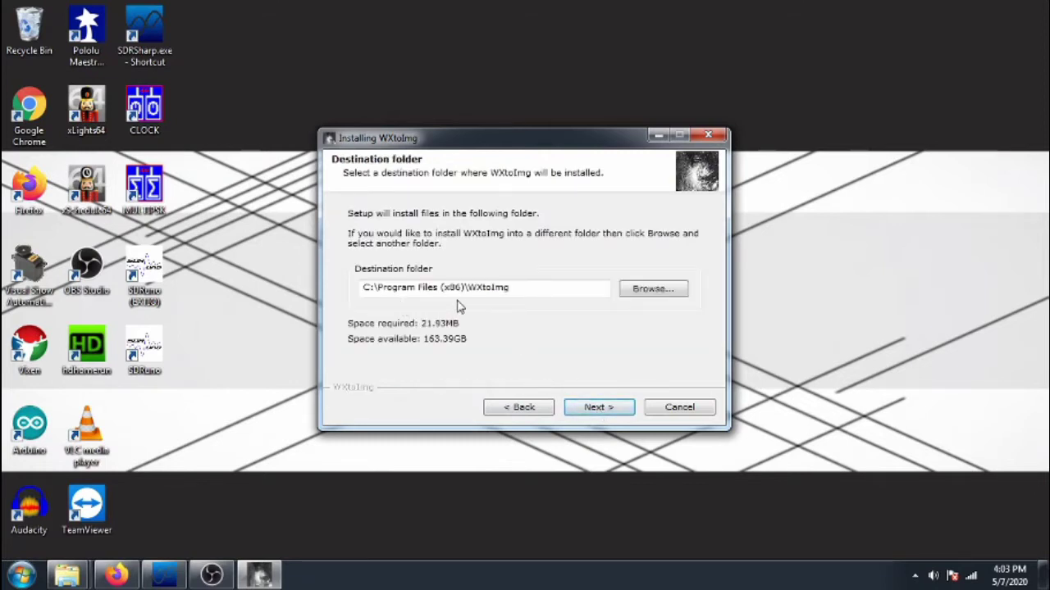
left_click(598, 407)
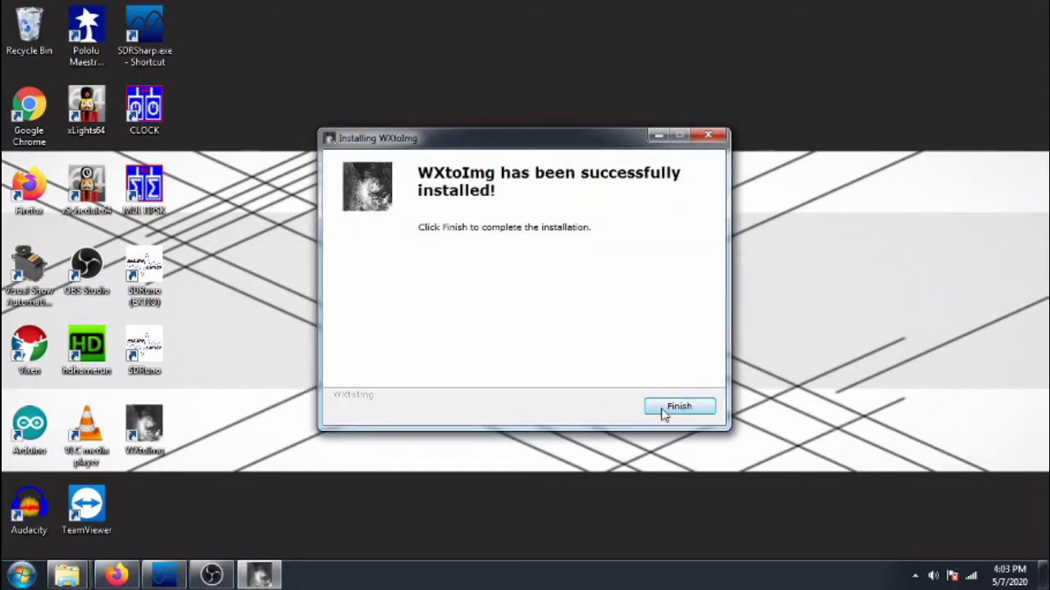
left_click(664, 410)
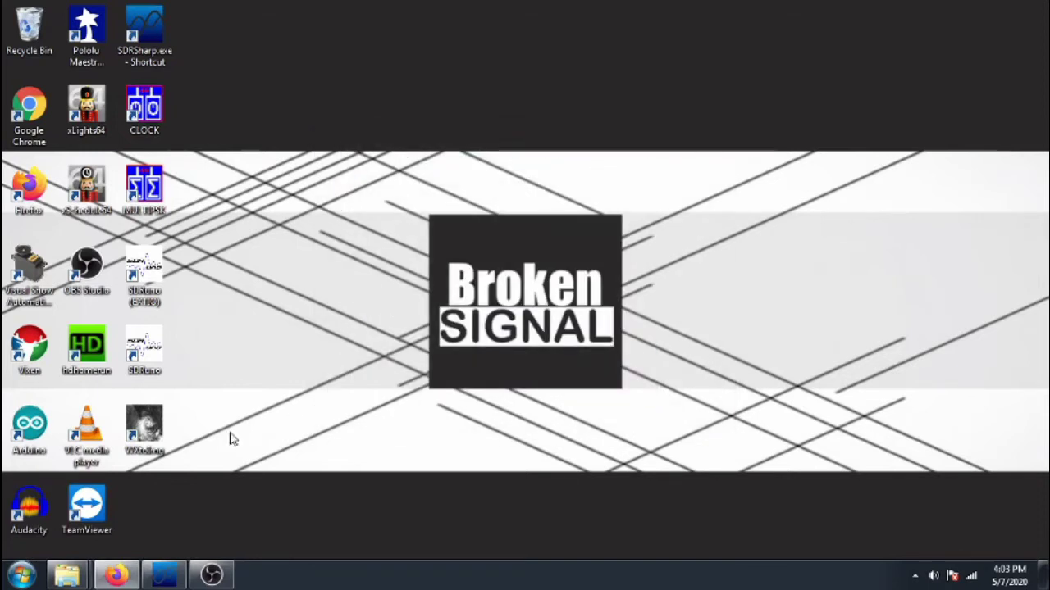
- Launch WXtoImg and confirm NOAA 15, 18 and 19 as the active APT satellites
double_click(160, 439)
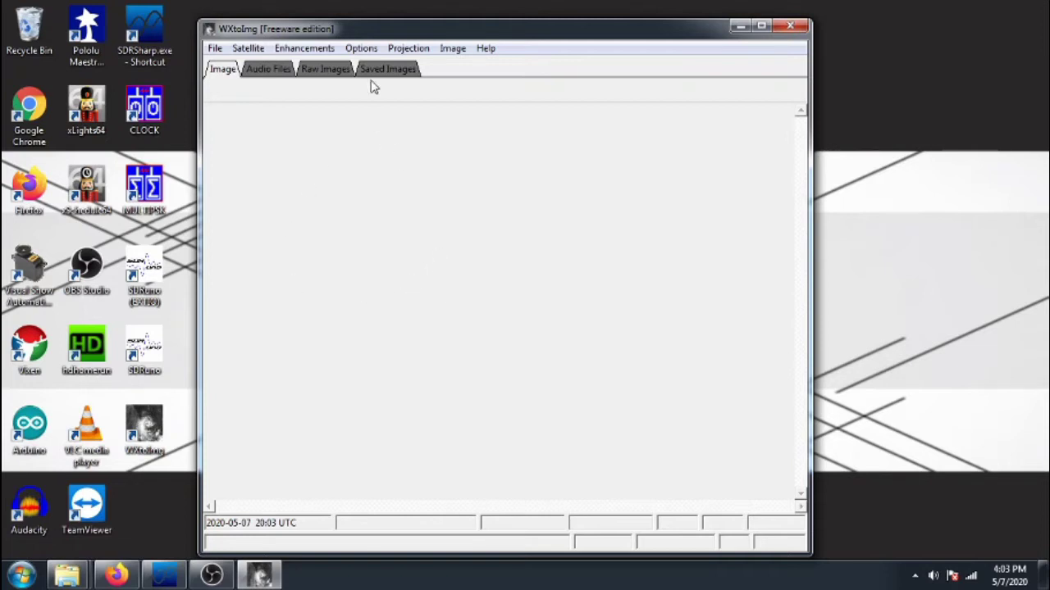
left_click(362, 49)
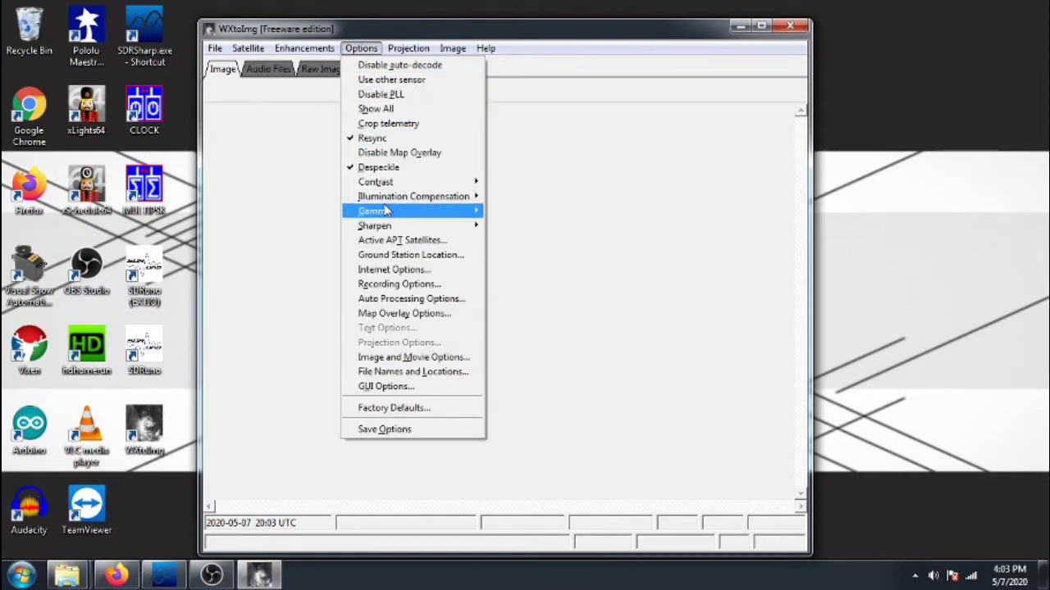
left_click(406, 244)
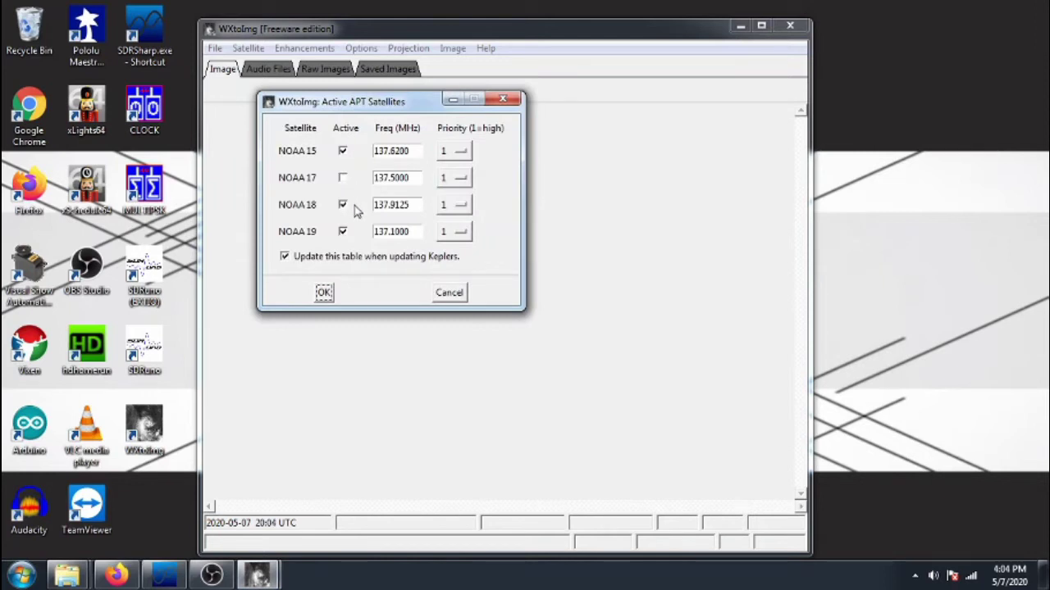
left_click(324, 293)
left_click(362, 50)
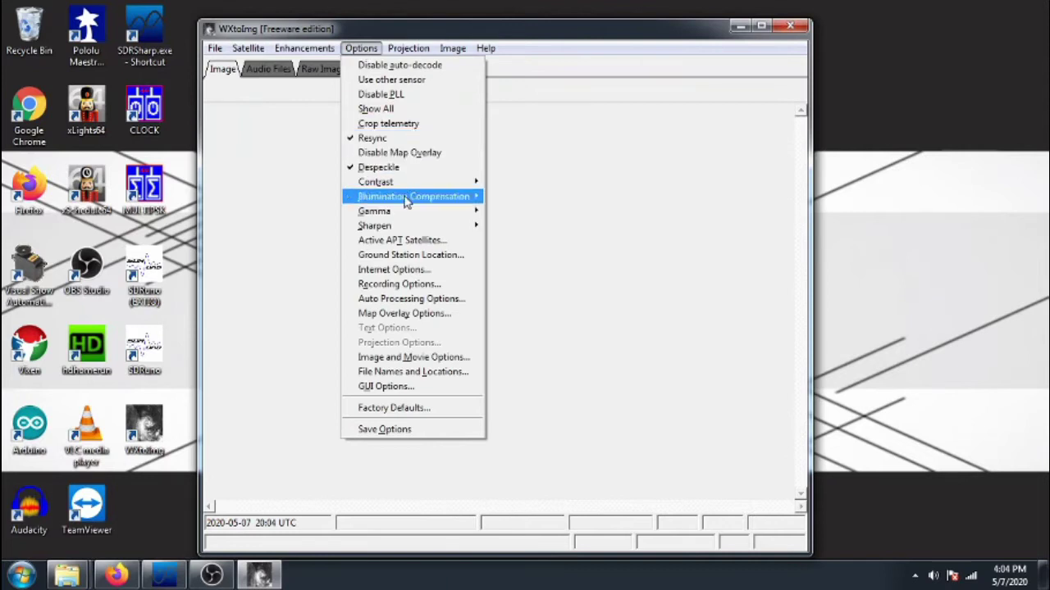
- Accept the Internet Options settings unchanged
left_click(393, 271)
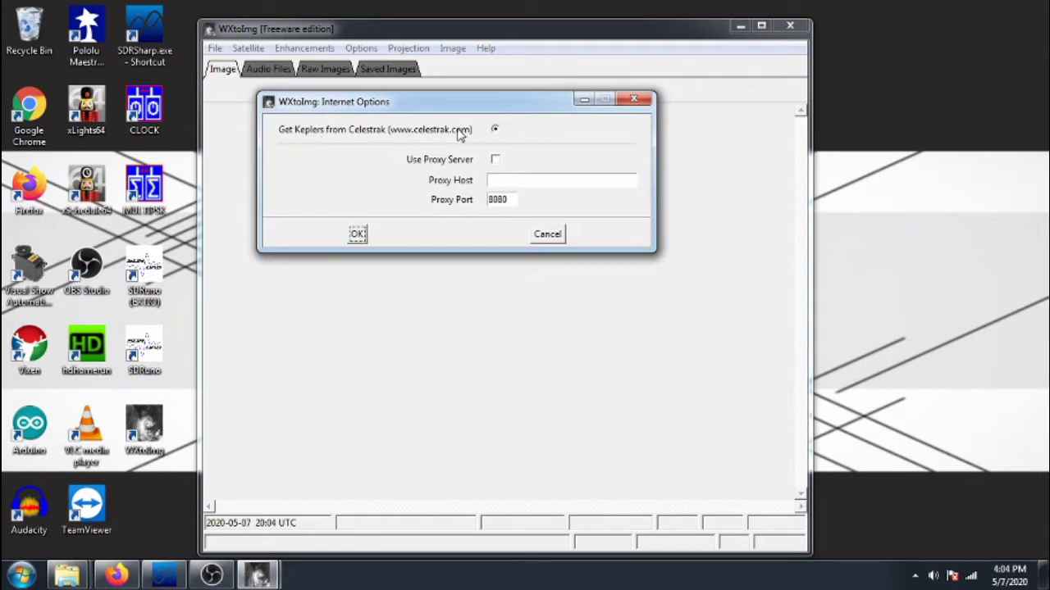
left_click(358, 235)
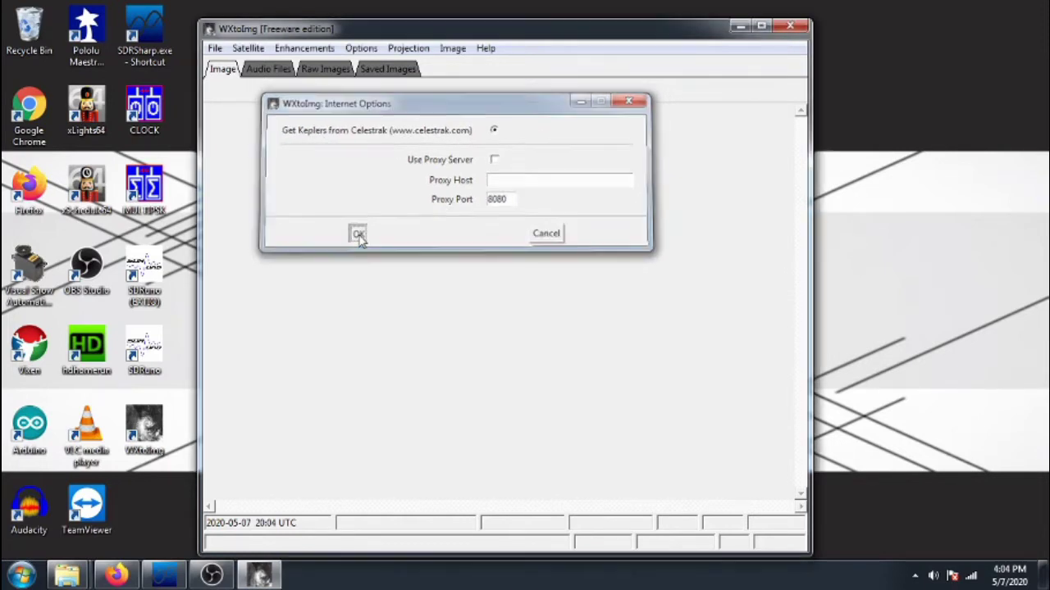
left_click(363, 48)
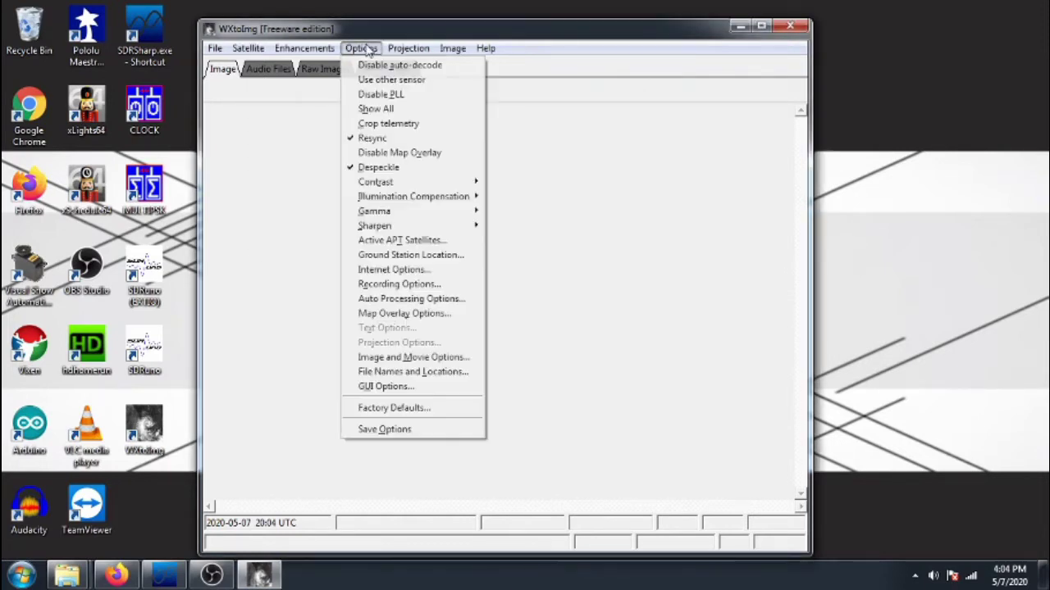
- Set the ground station to Charlotte, United States, looking up latitude 35.22 and longitude -80.85
left_click(405, 258)
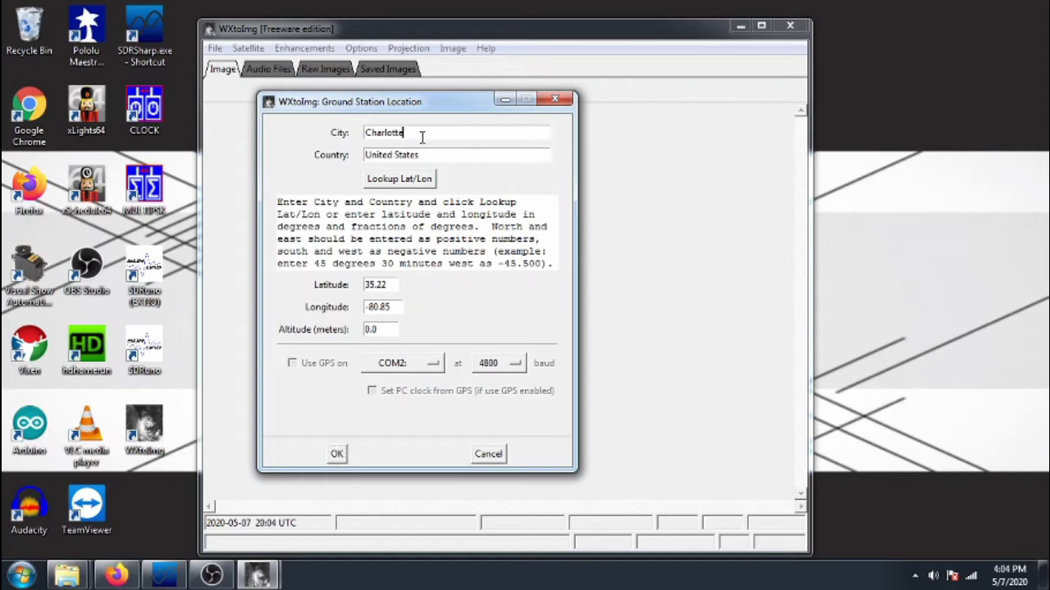
left_click_drag(423, 137, 411, 155)
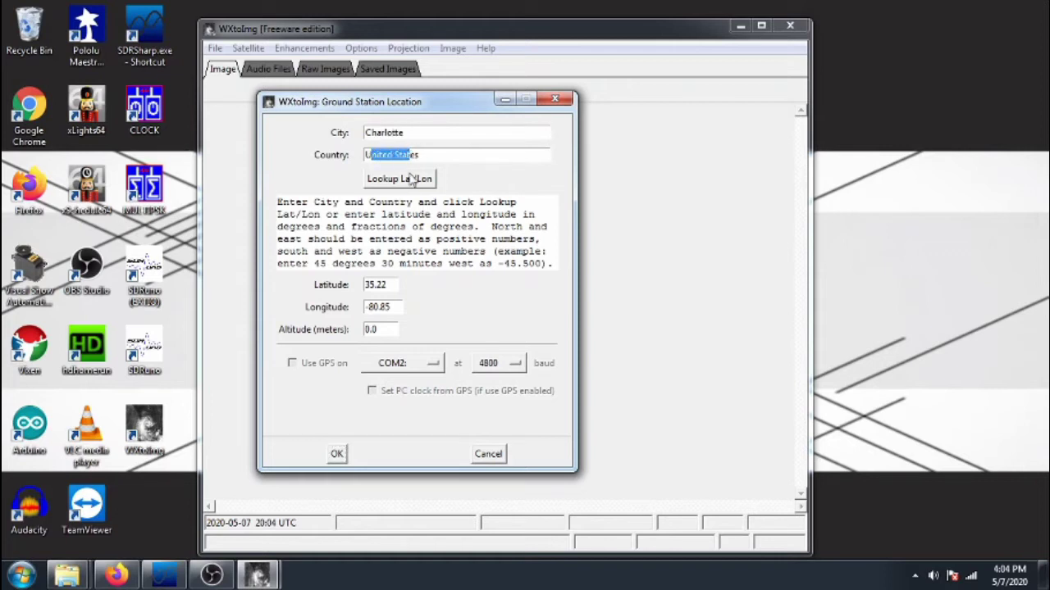
left_click(407, 182)
left_click(336, 454)
left_click(363, 48)
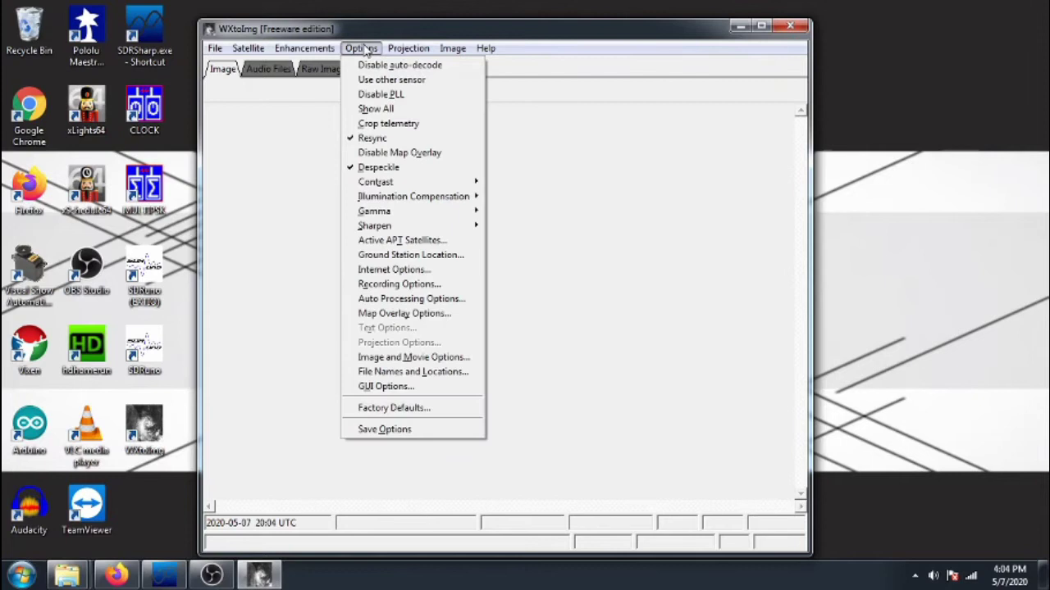
- In Recording Options, keep CABLE Output (VB-Audio Virtual Cable) as the soundcard input
left_click(401, 284)
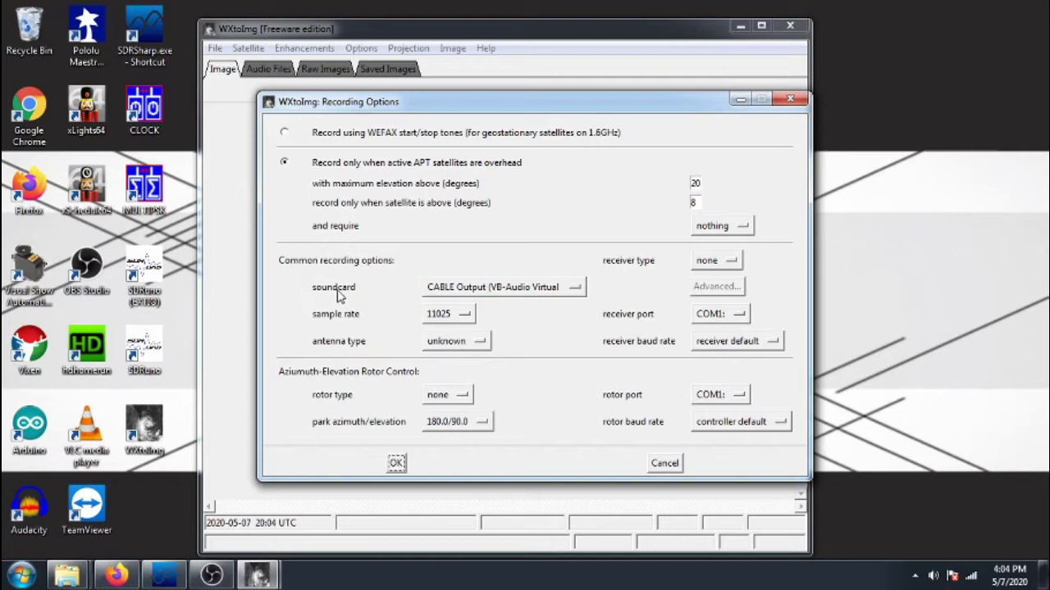
left_click(576, 287)
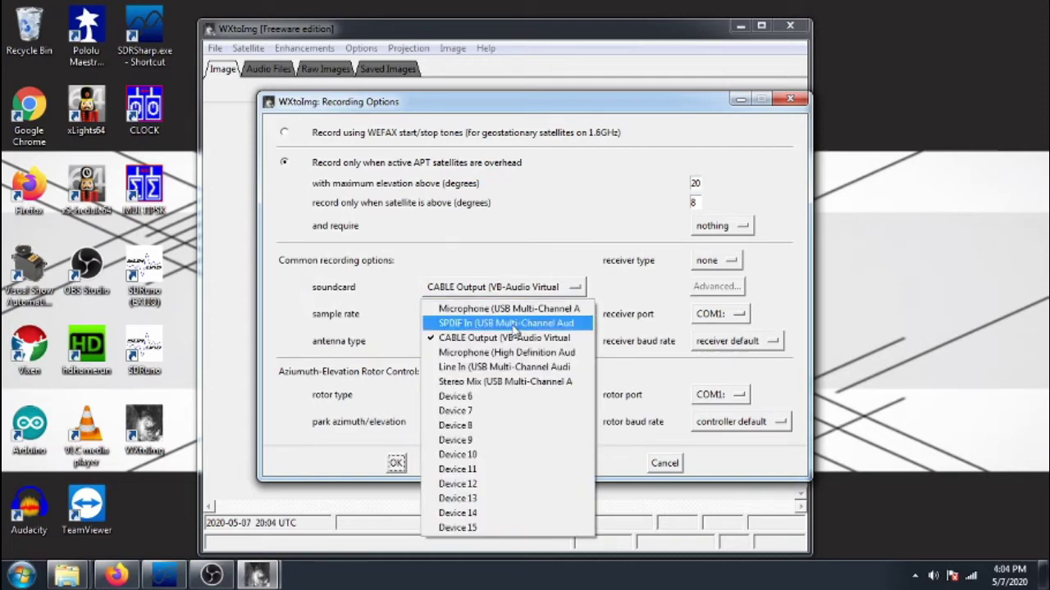
left_click(484, 339)
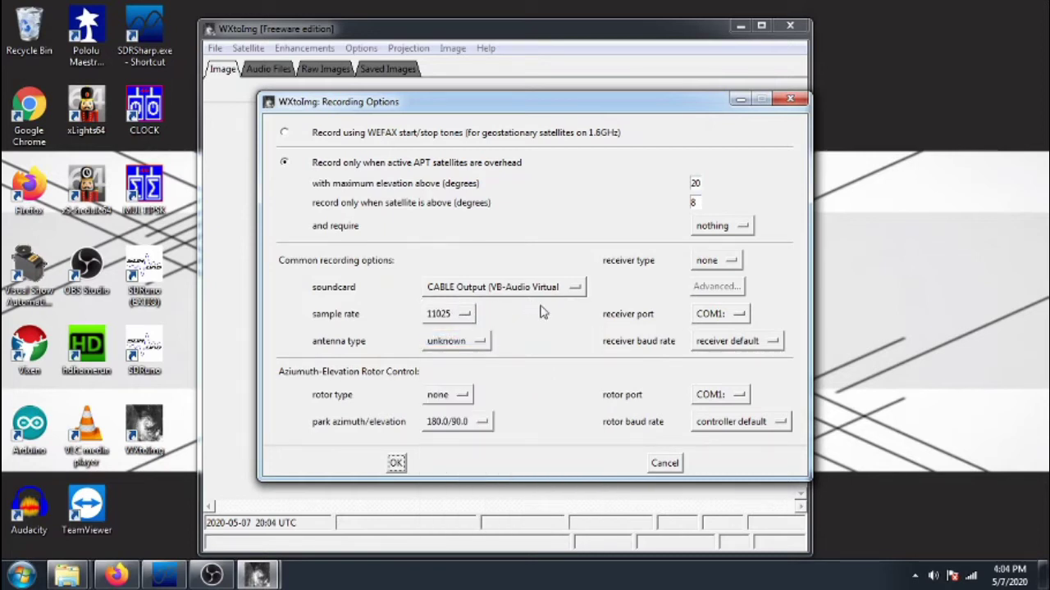
left_click(116, 575)
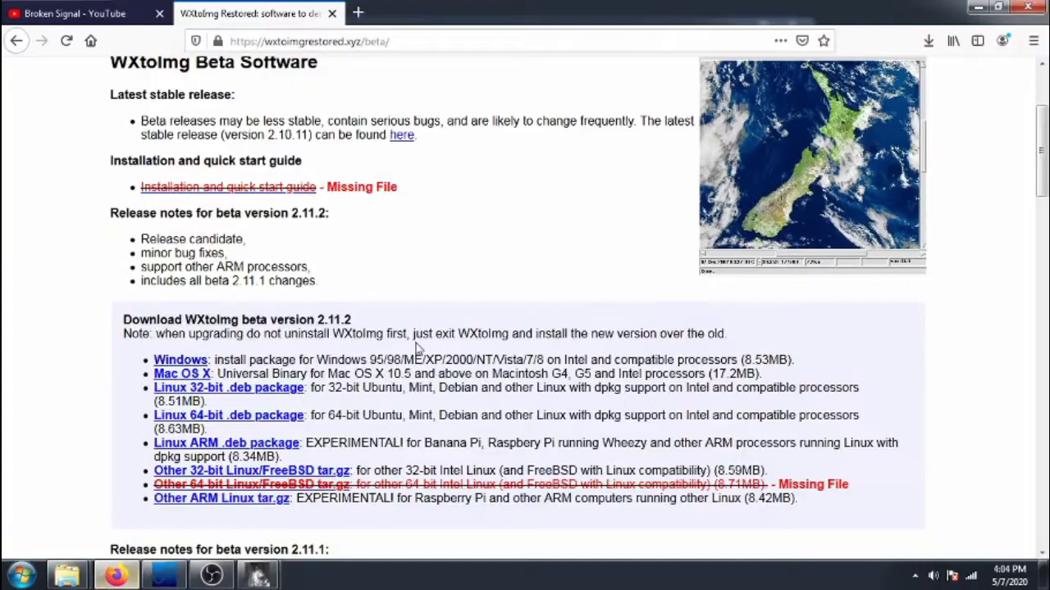
left_click(59, 13)
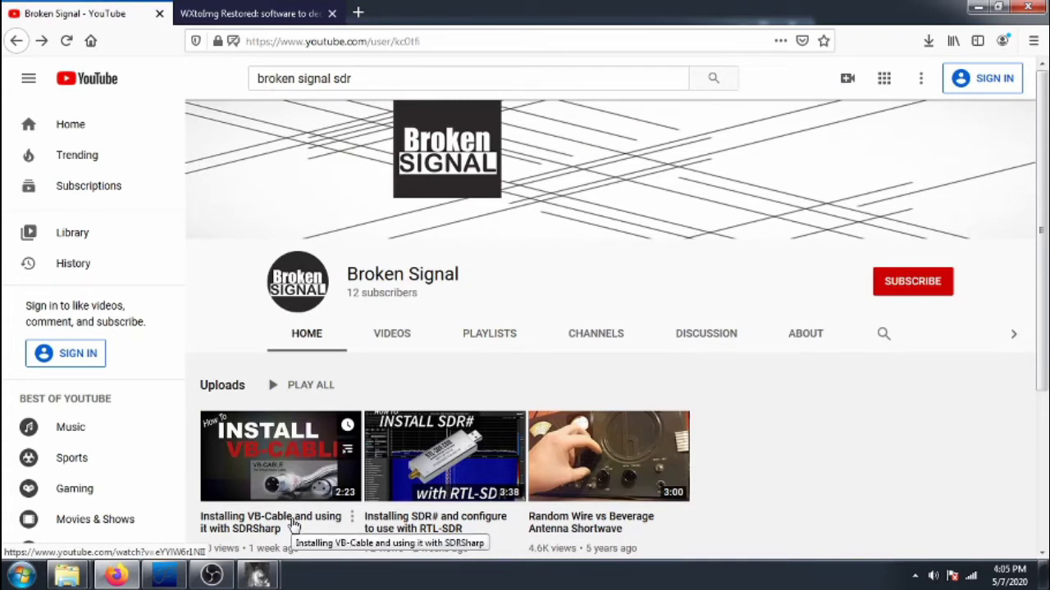
left_click(978, 7)
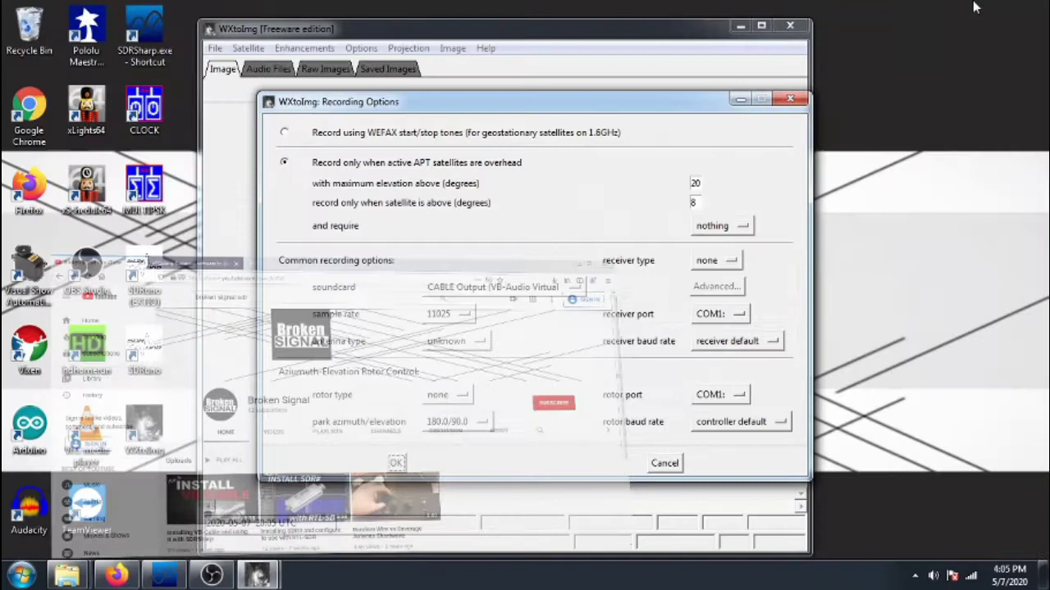
- Save the recording options and run File > Update Keplers
left_click(396, 464)
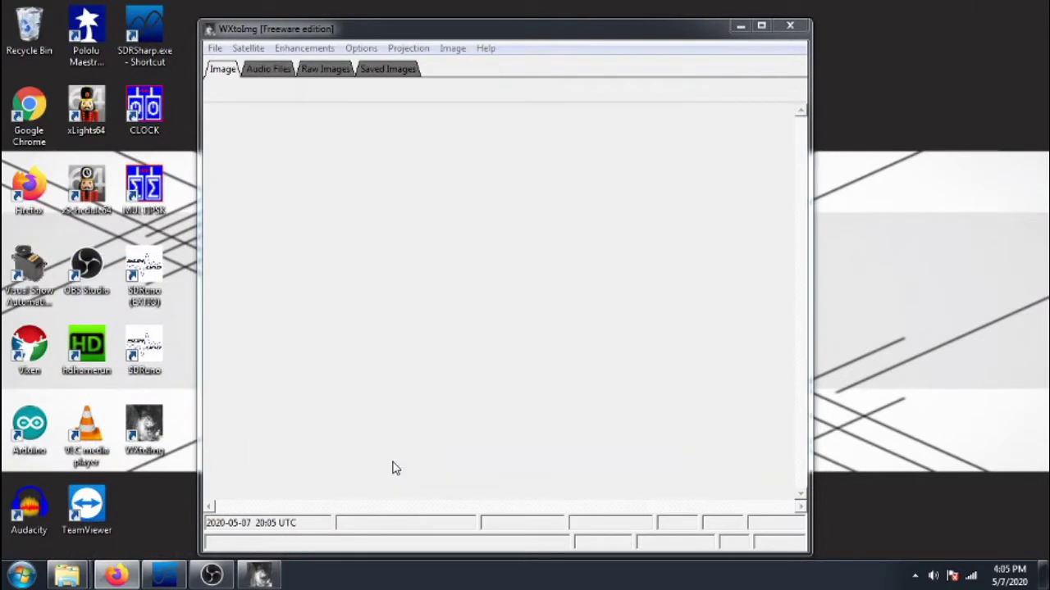
left_click(214, 48)
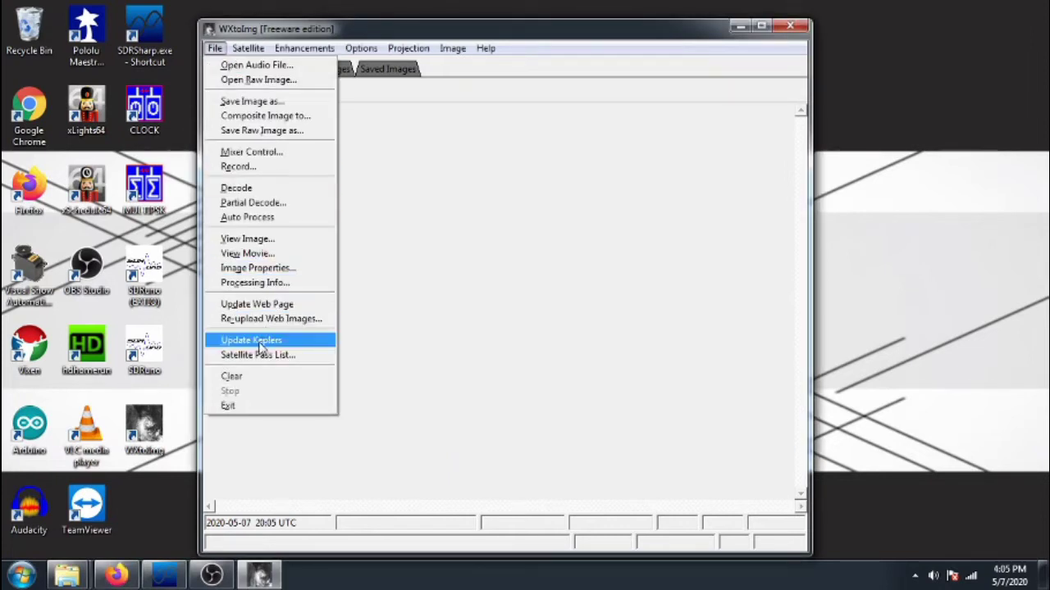
left_click(259, 340)
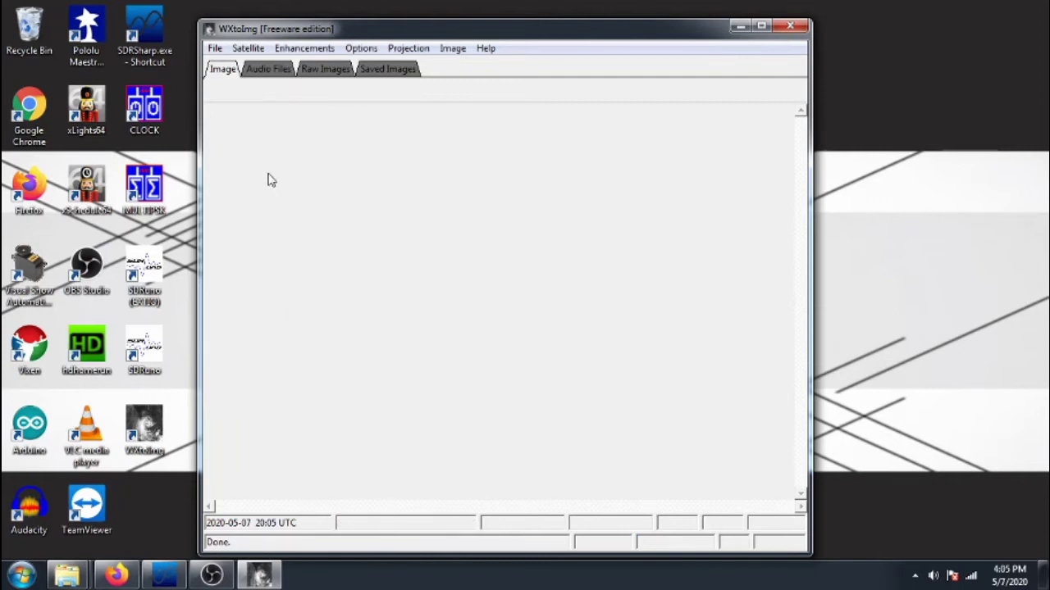
- Open the Satellite Pass List showing a week of Charlotte passes
left_click(215, 48)
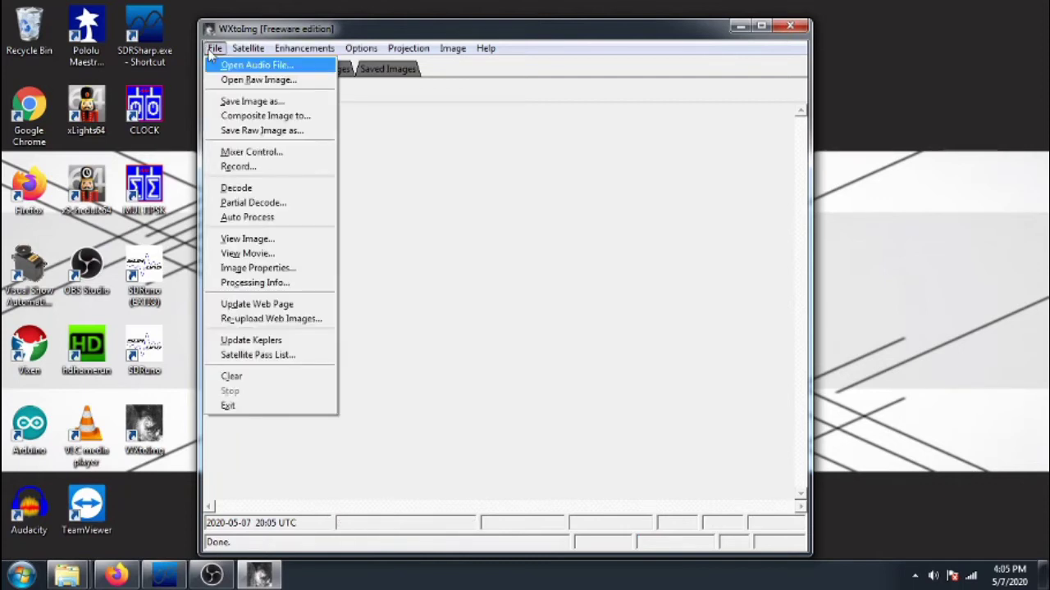
left_click(259, 359)
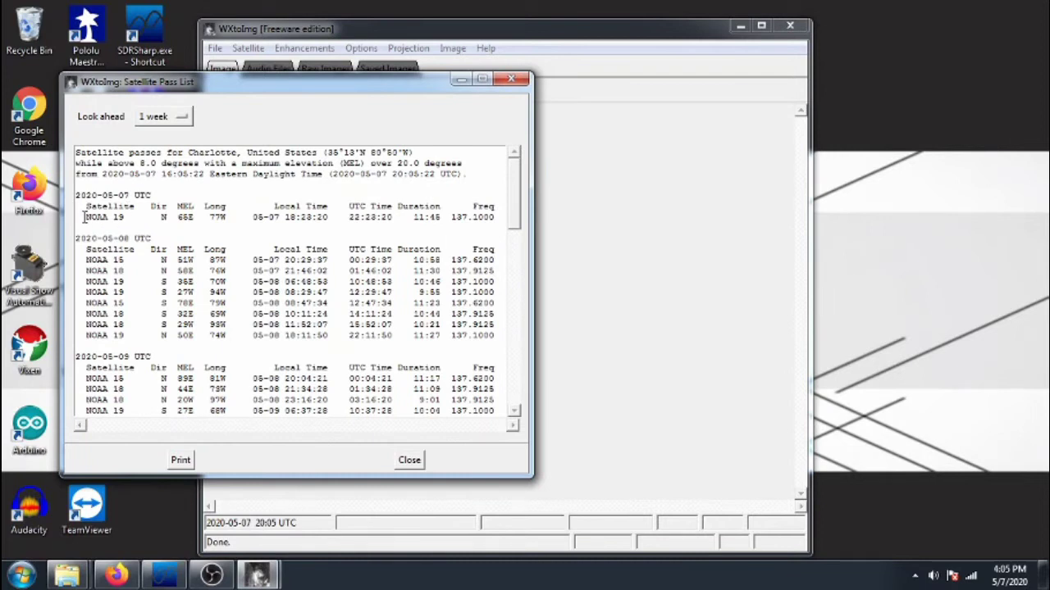
left_click_drag(84, 217, 125, 411)
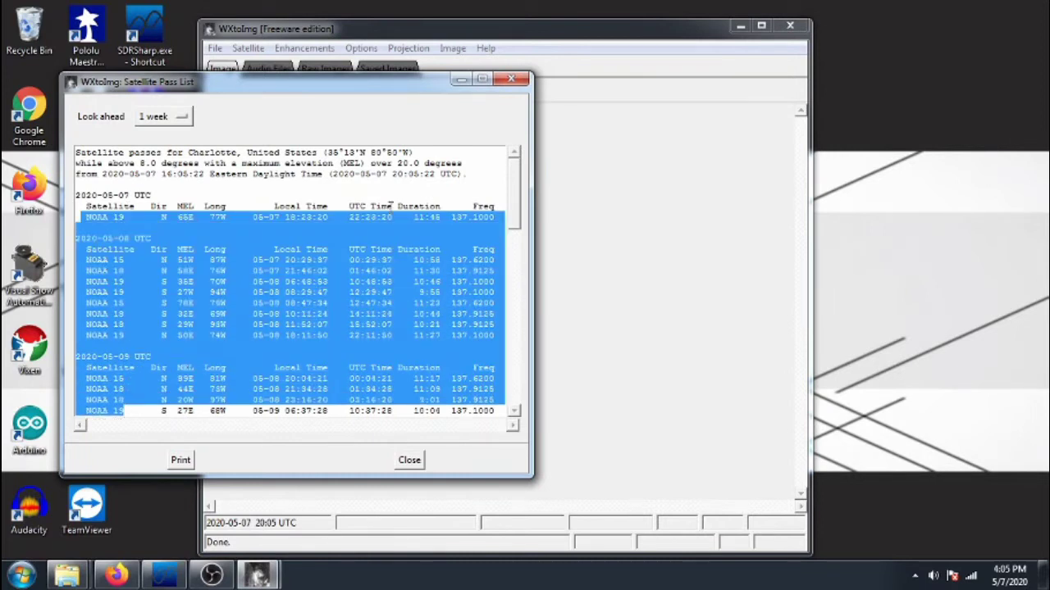
left_click(344, 224)
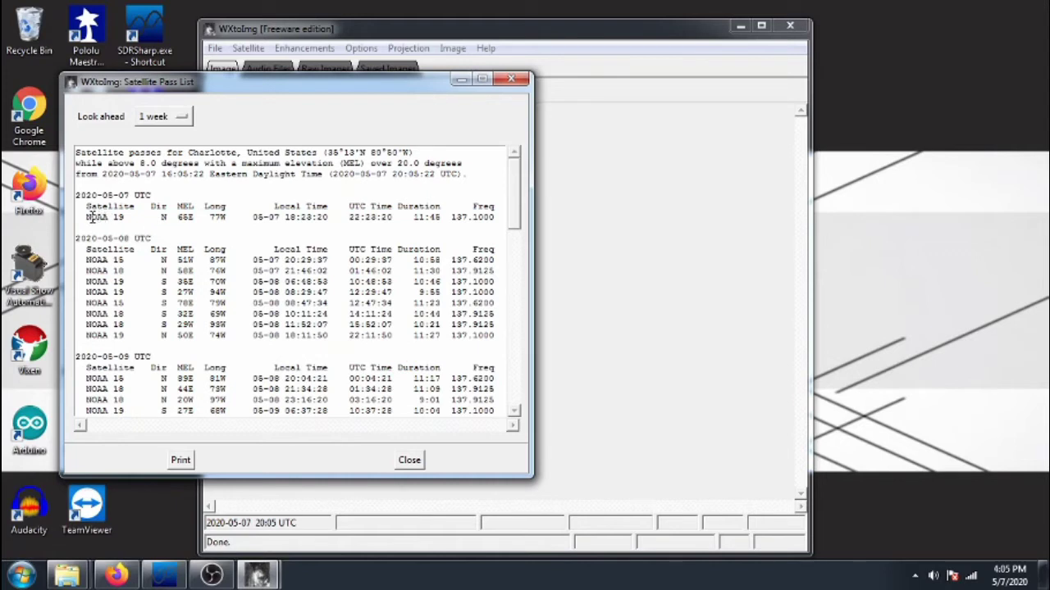
- Highlight the first NOAA 19 pass's elevation, 11:45 duration and 137.1000 frequency
left_click_drag(84, 217, 131, 218)
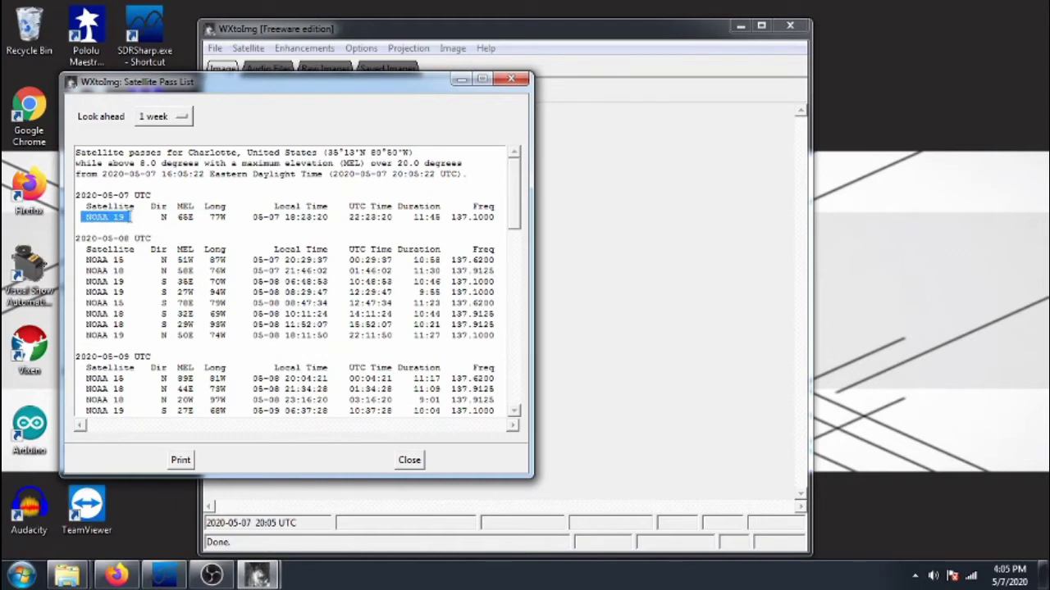
left_click(161, 218)
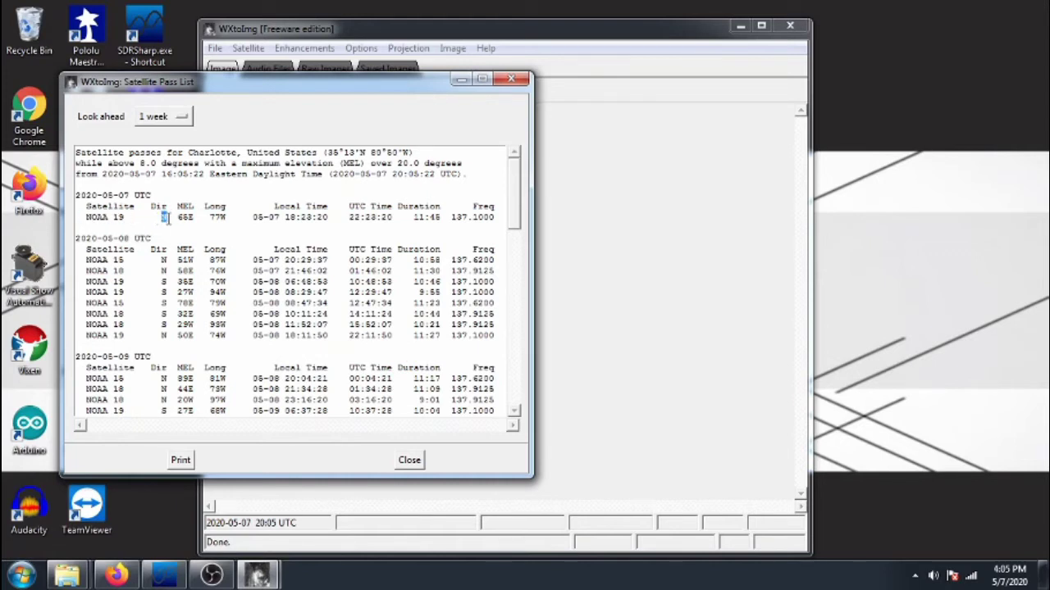
left_click_drag(178, 218, 398, 217)
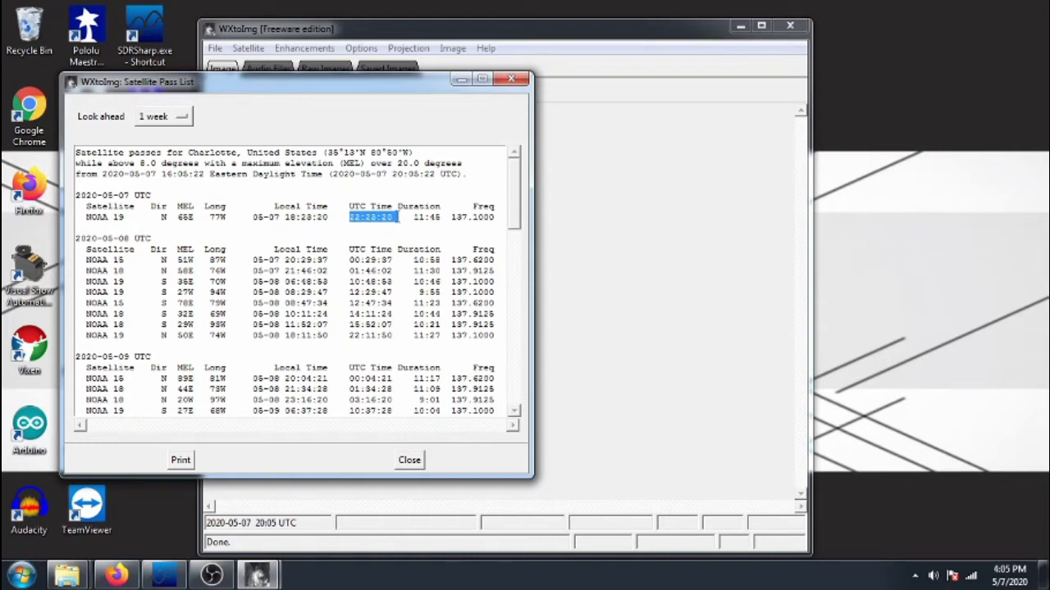
left_click_drag(412, 217, 443, 217)
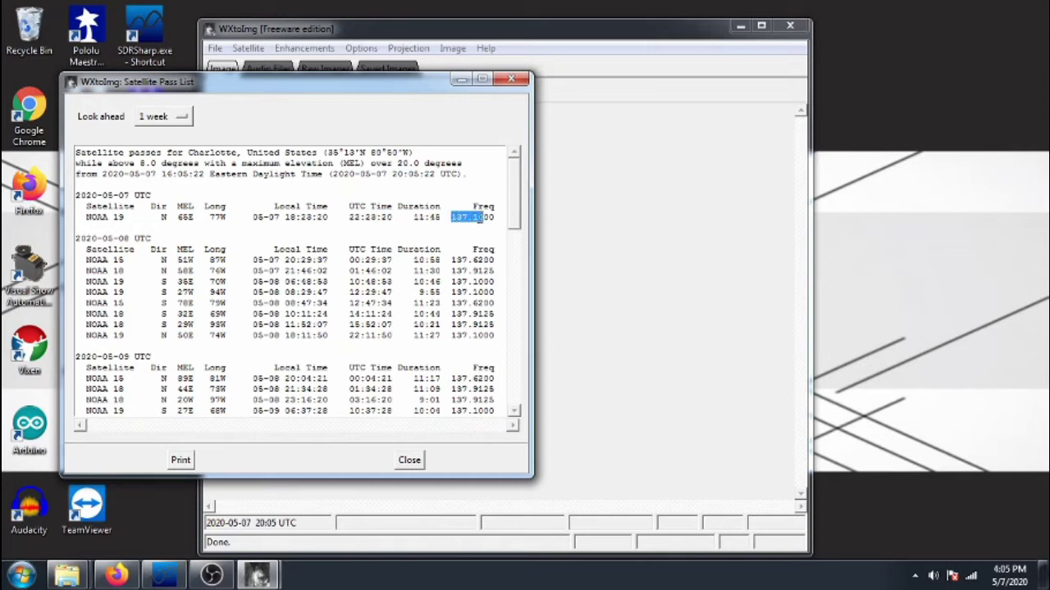
left_click_drag(482, 217, 503, 219)
left_click_drag(409, 206, 87, 218)
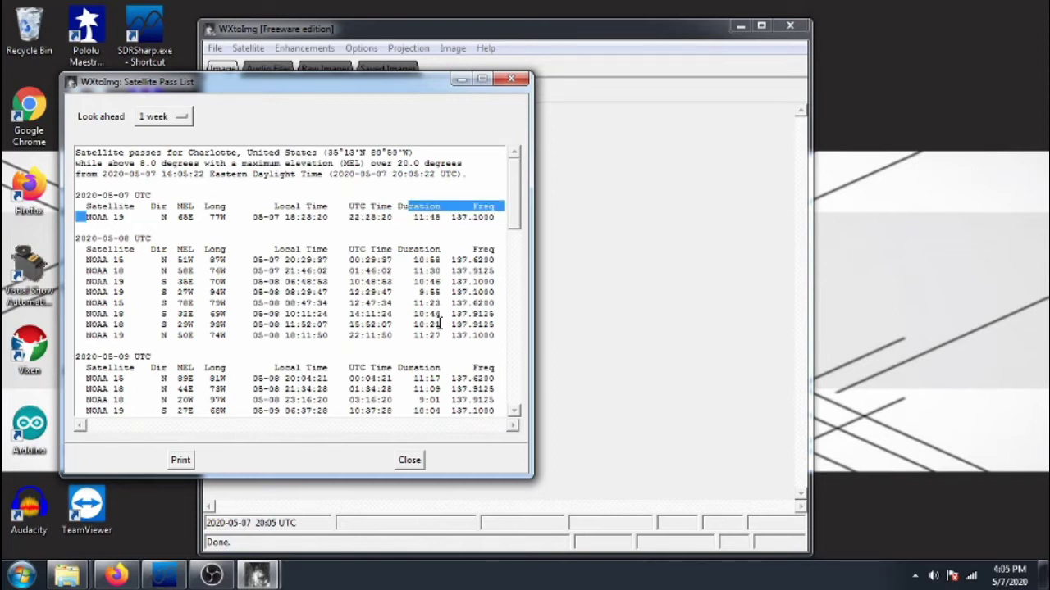
- Close the pass list and open Record with 'Record and auto process' selected
left_click(412, 462)
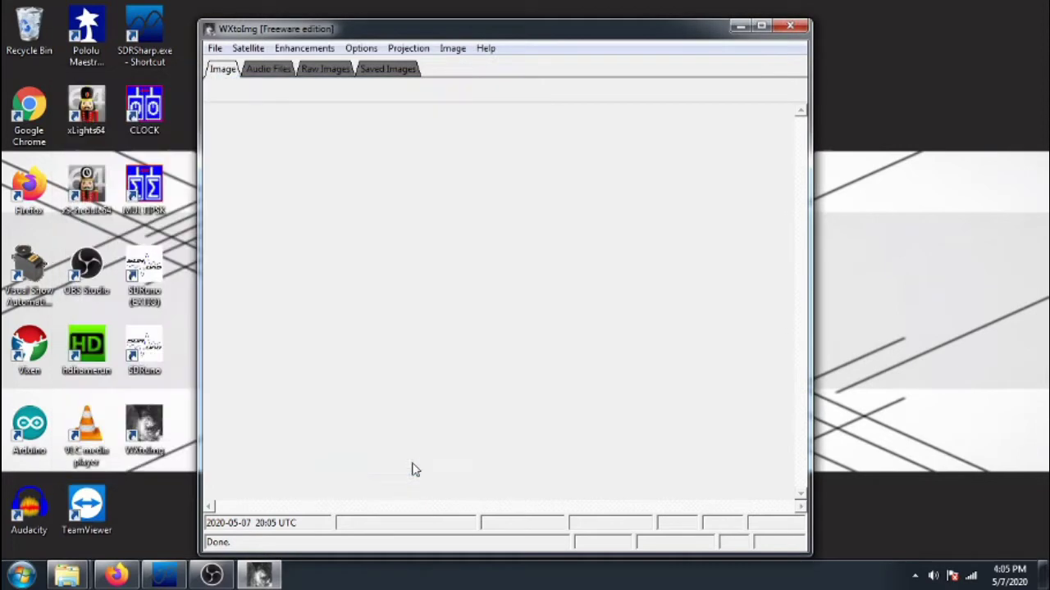
left_click(214, 48)
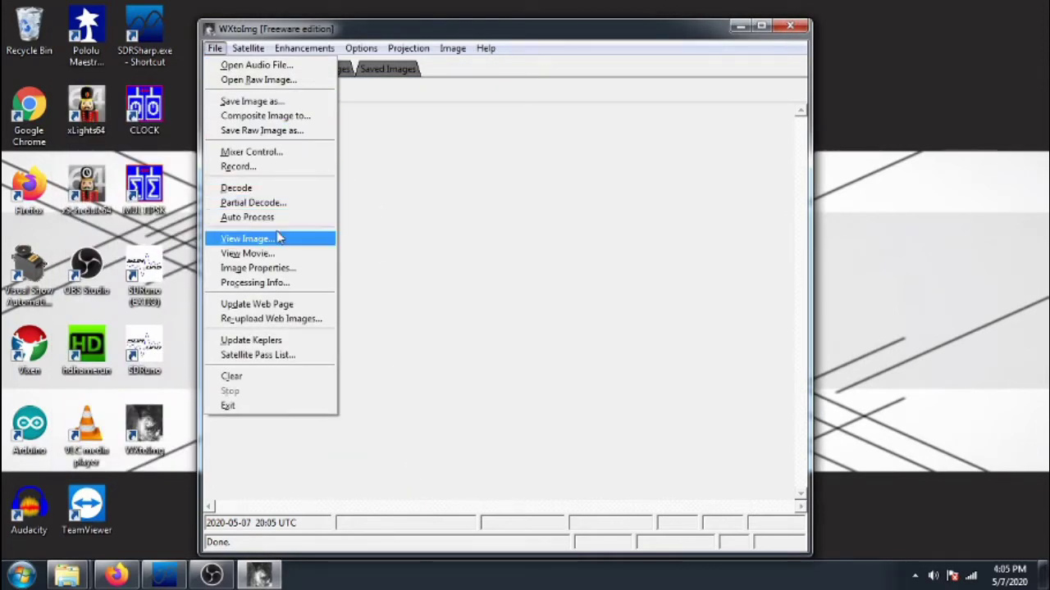
left_click(258, 169)
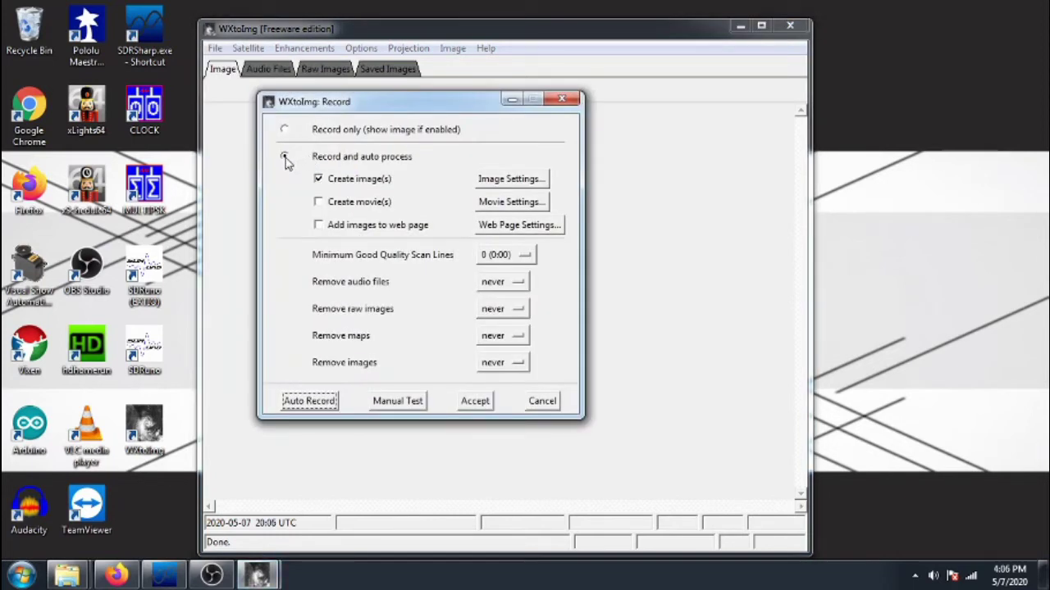
left_click(284, 157)
- Set the image enhancement settings and start Auto Record, waiting for NOAA 19 at 22:23:20 UTC
left_click(498, 182)
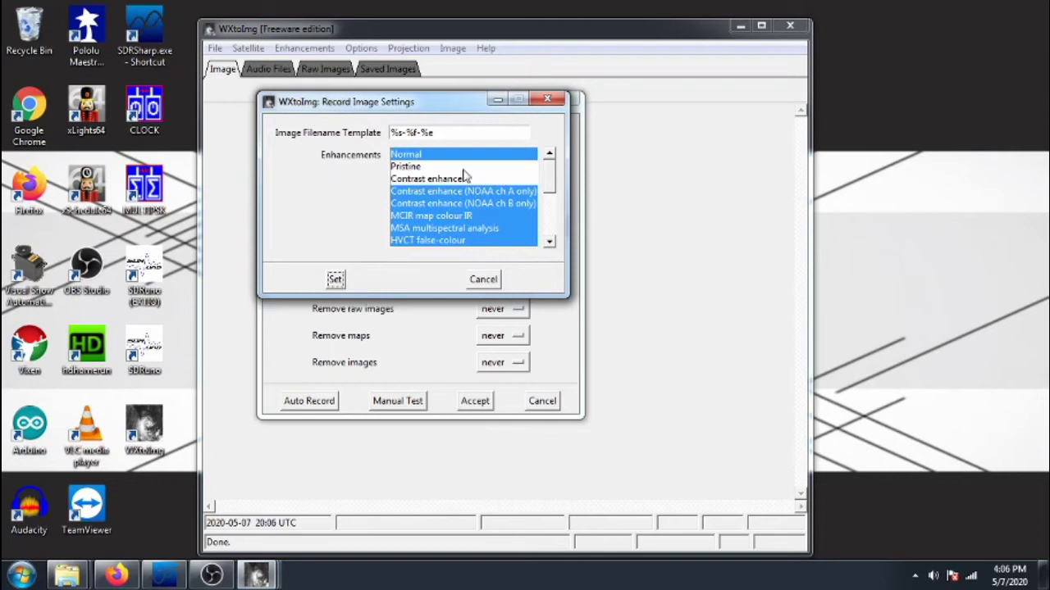
left_click_drag(548, 184, 551, 201)
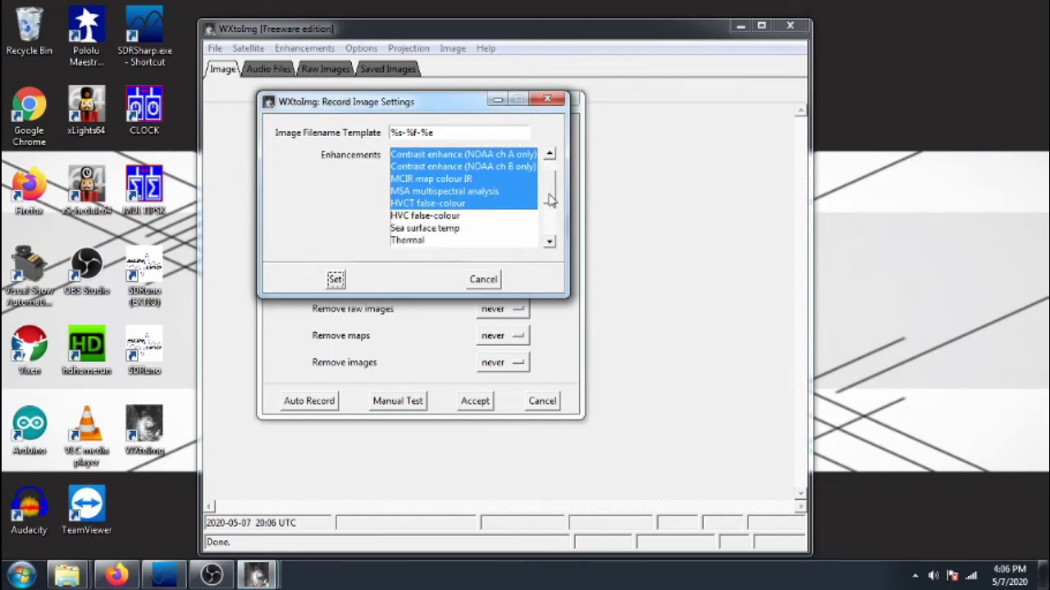
mouse_move(550, 200)
left_mouse_down()
mouse_move(551, 235)
mouse_move(553, 180)
left_mouse_up()
left_click(336, 279)
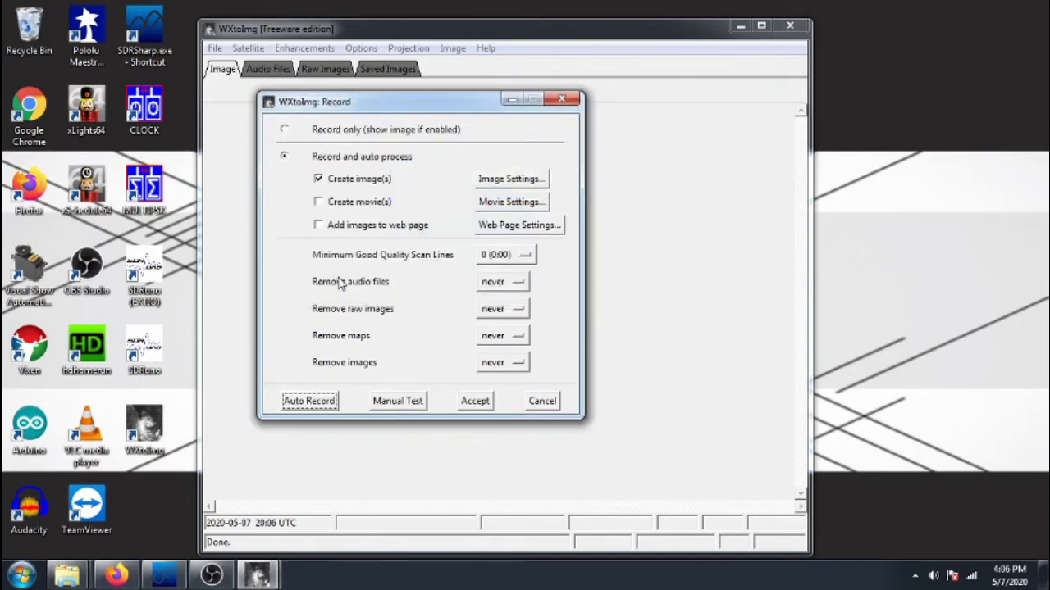
left_click(310, 401)
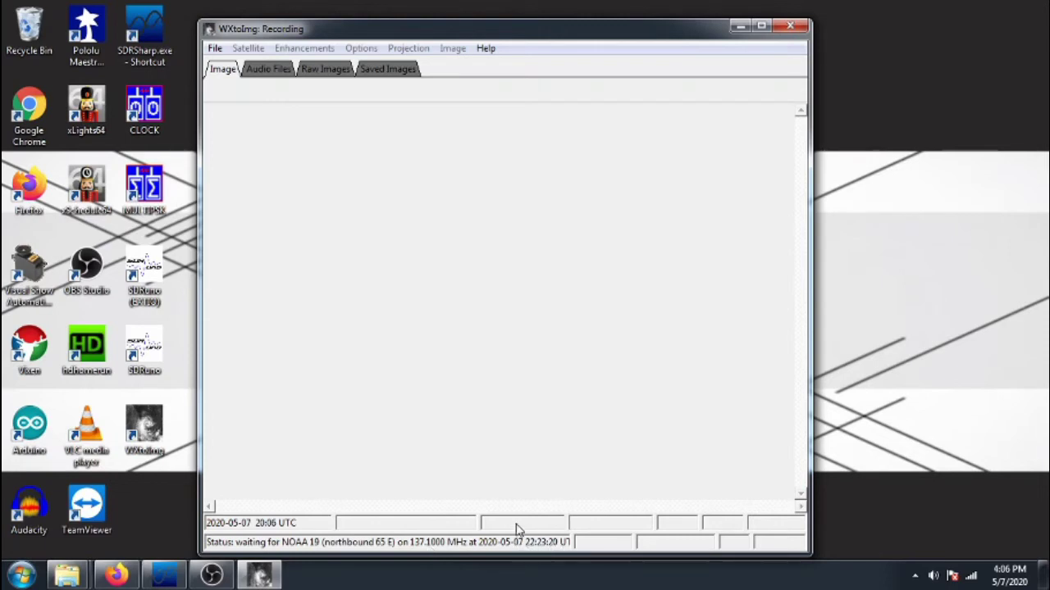
- In SDR#, tune to 137.100 MHz and switch demodulation to WFM
left_click(164, 575)
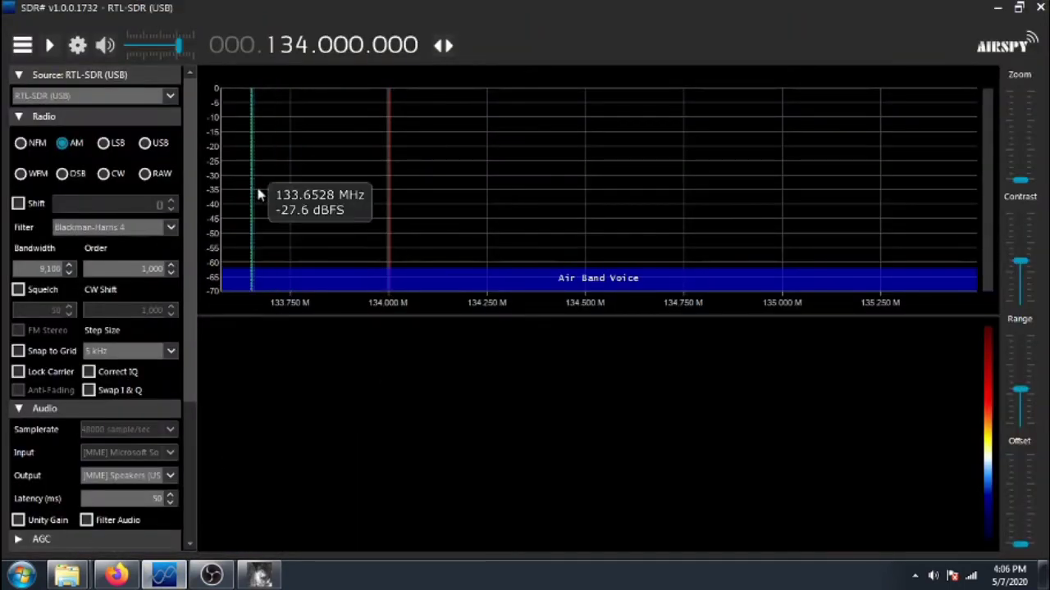
scroll(304, 45, "up", 2)
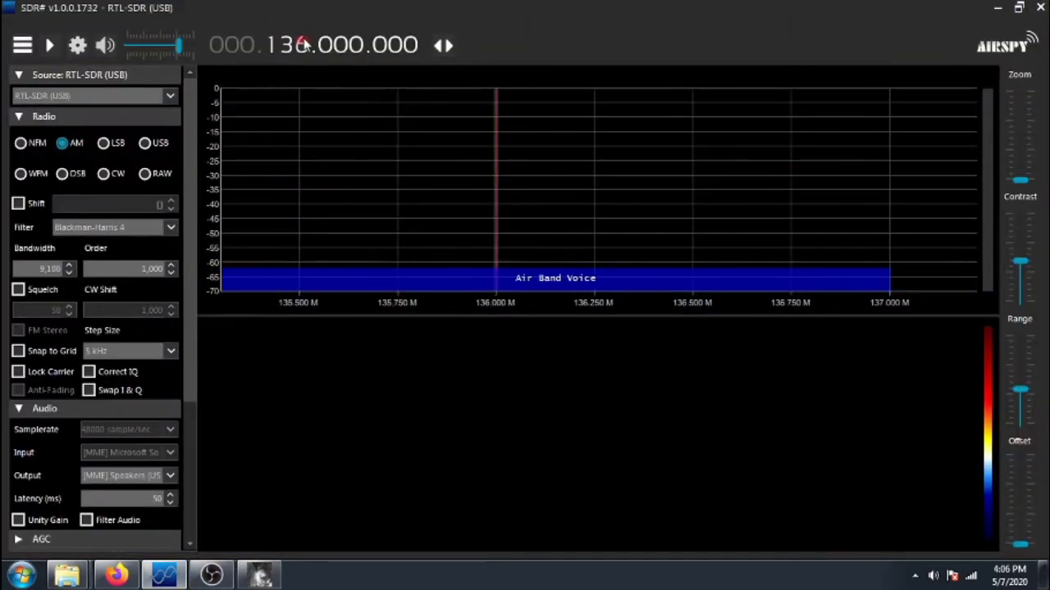
scroll(303, 45, "up", 1)
scroll(323, 45, "up", 1)
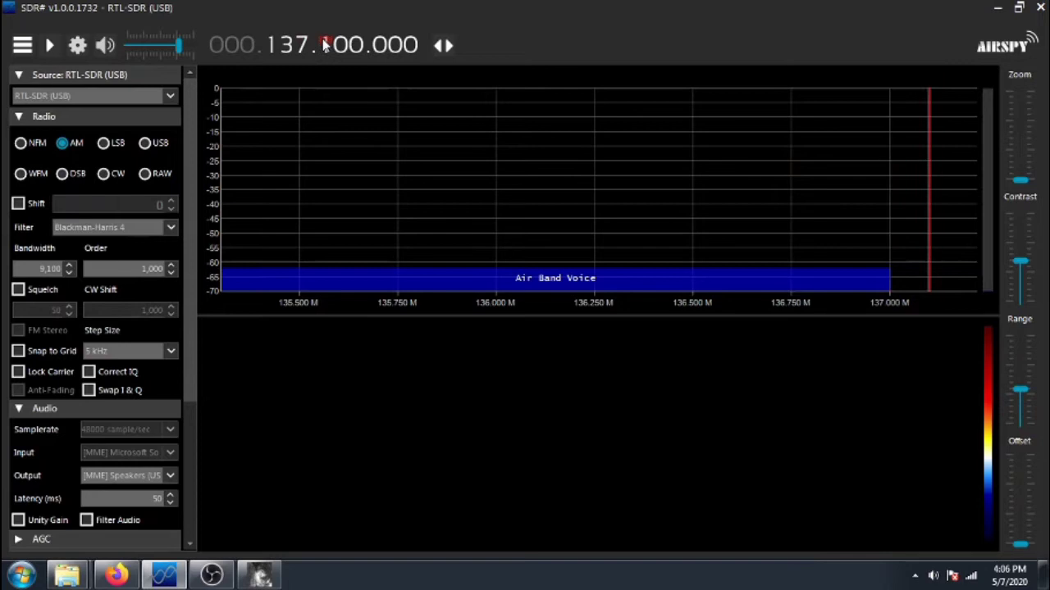
left_click(21, 175)
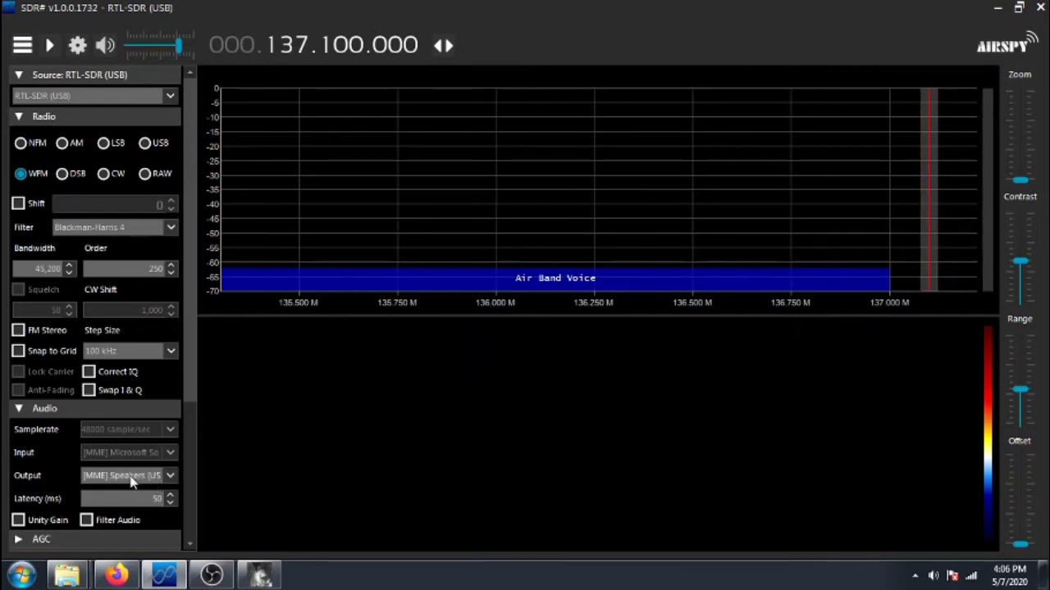
- Route audio output to [MME] CABLE Input and start receiving
left_click(170, 480)
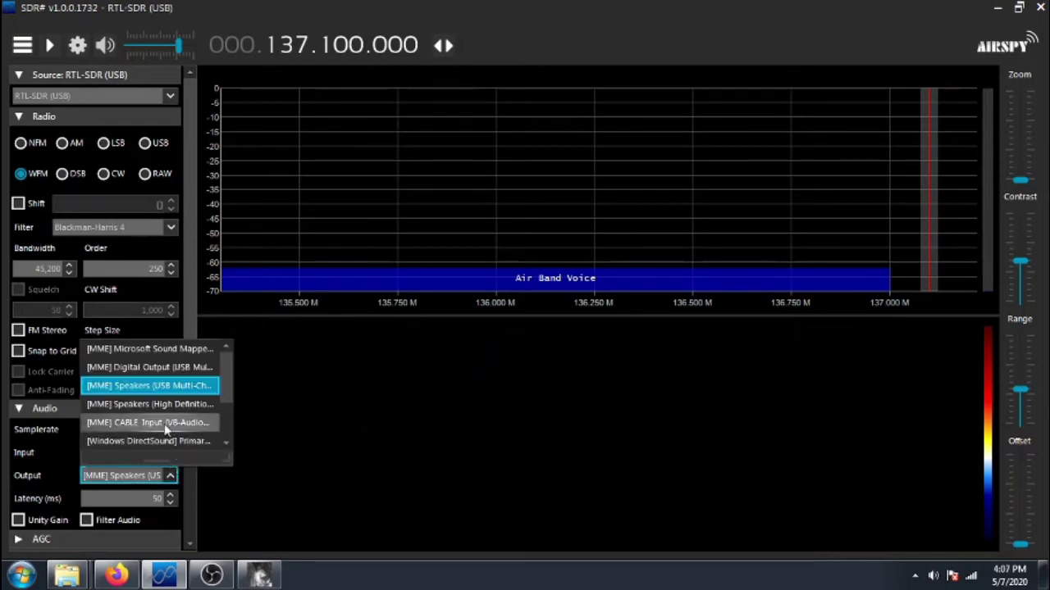
left_click(166, 423)
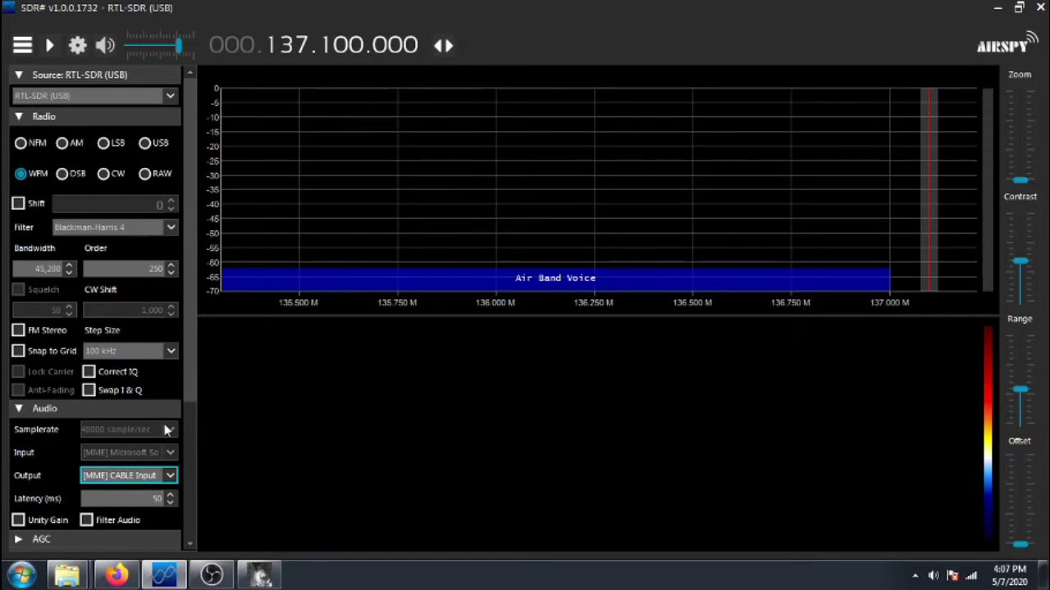
left_click(50, 45)
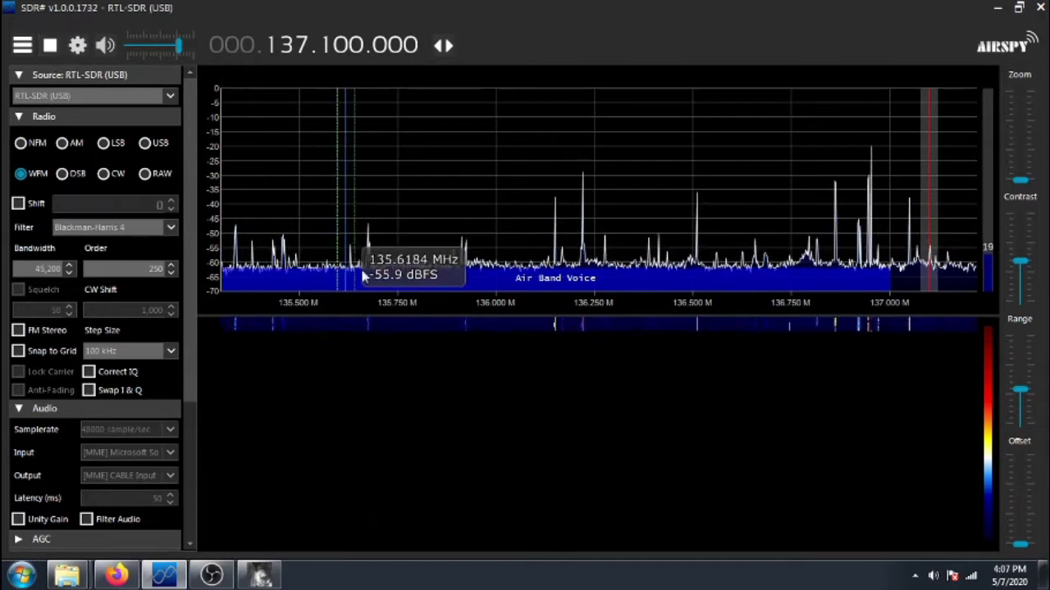
- Bring WXtoImg forward and let it record and decode the NOAA 15 pass with map overlay
left_click(264, 574)
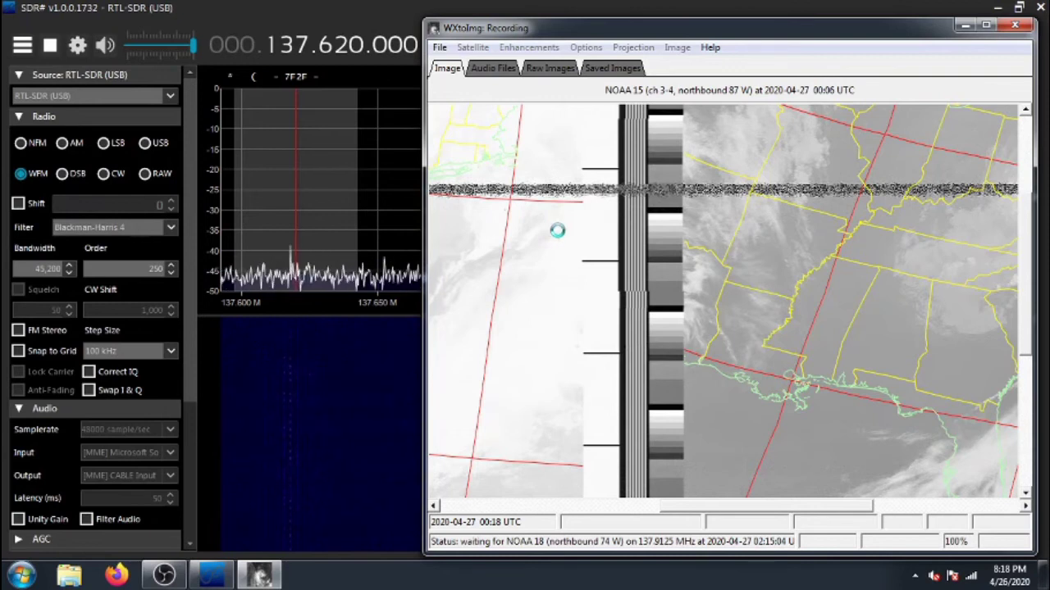
- Stop the recording, pan across the decoded NOAA 15 pass, and show the Saved Images gallery
left_click(439, 48)
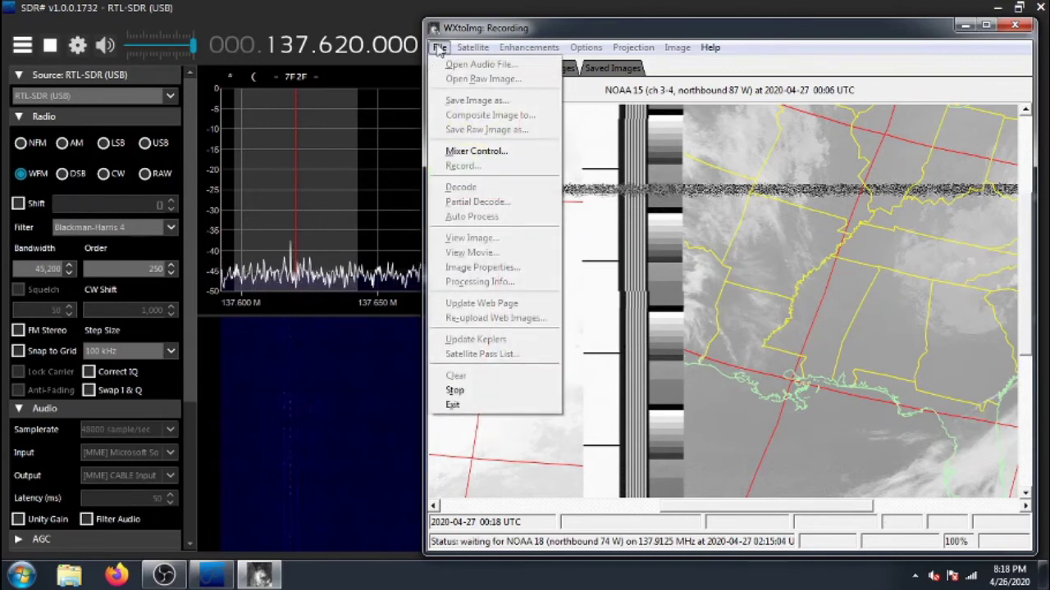
left_click(463, 391)
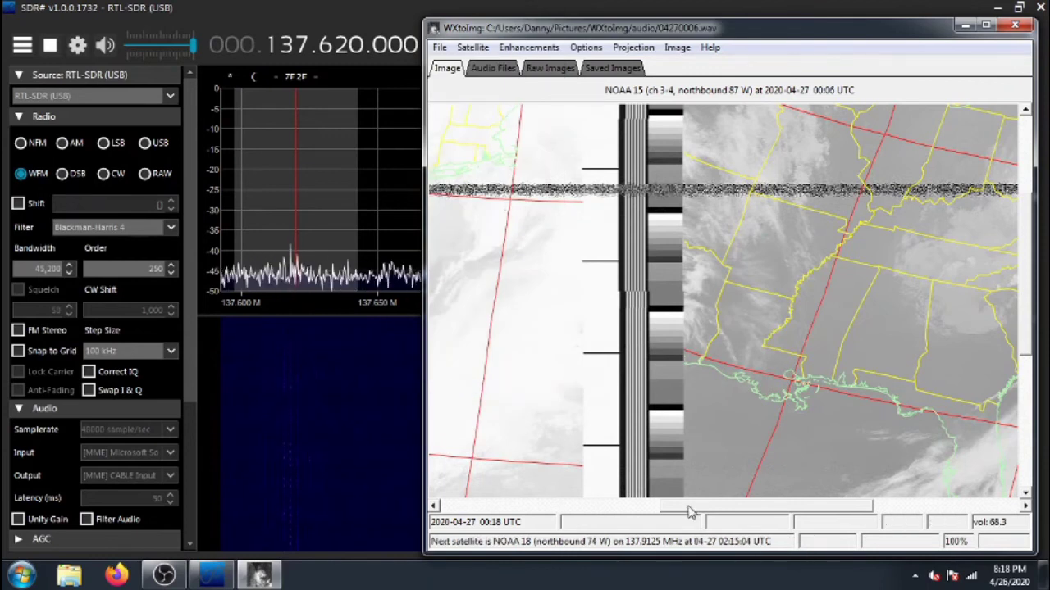
left_click_drag(693, 513, 510, 515)
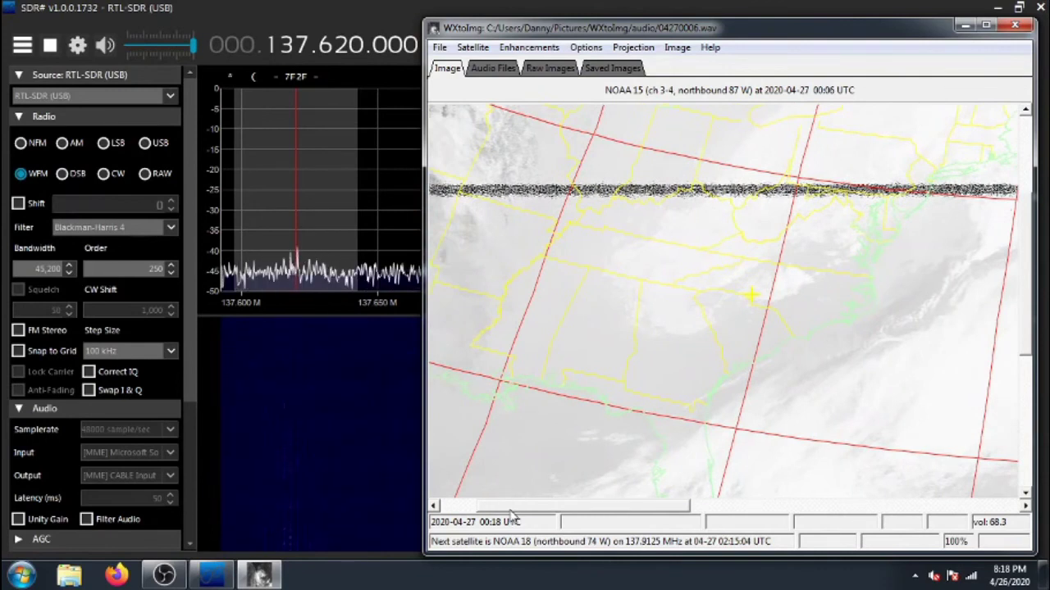
left_click_drag(510, 515, 843, 490)
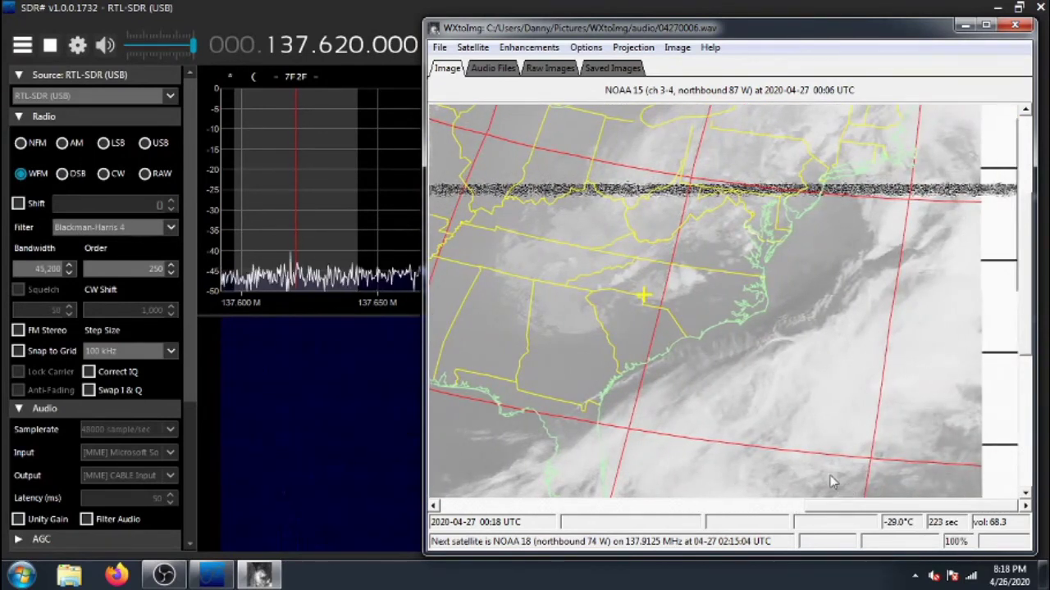
left_click(617, 69)
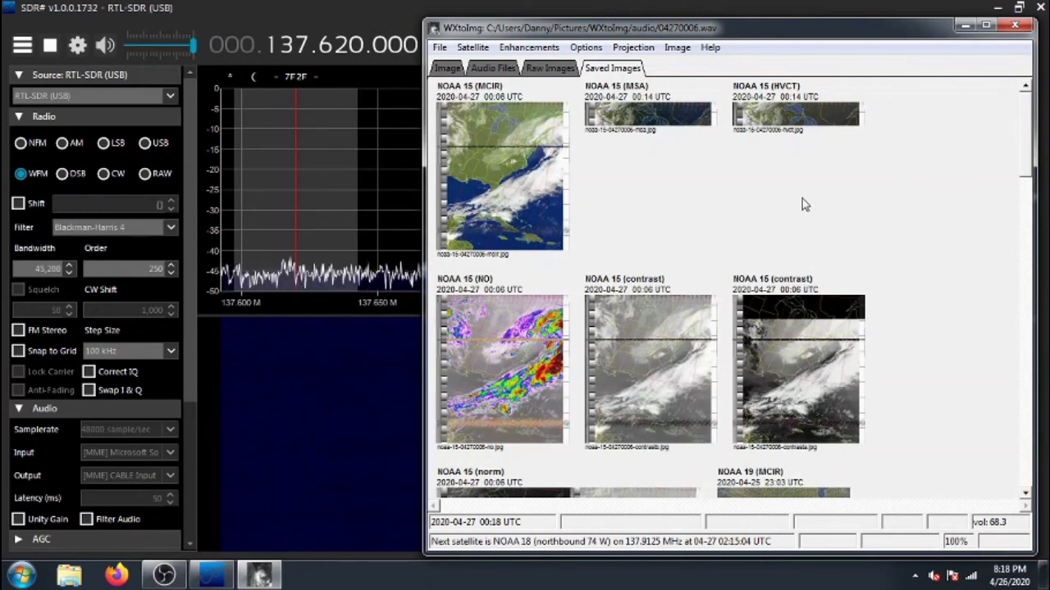
double_click(507, 137)
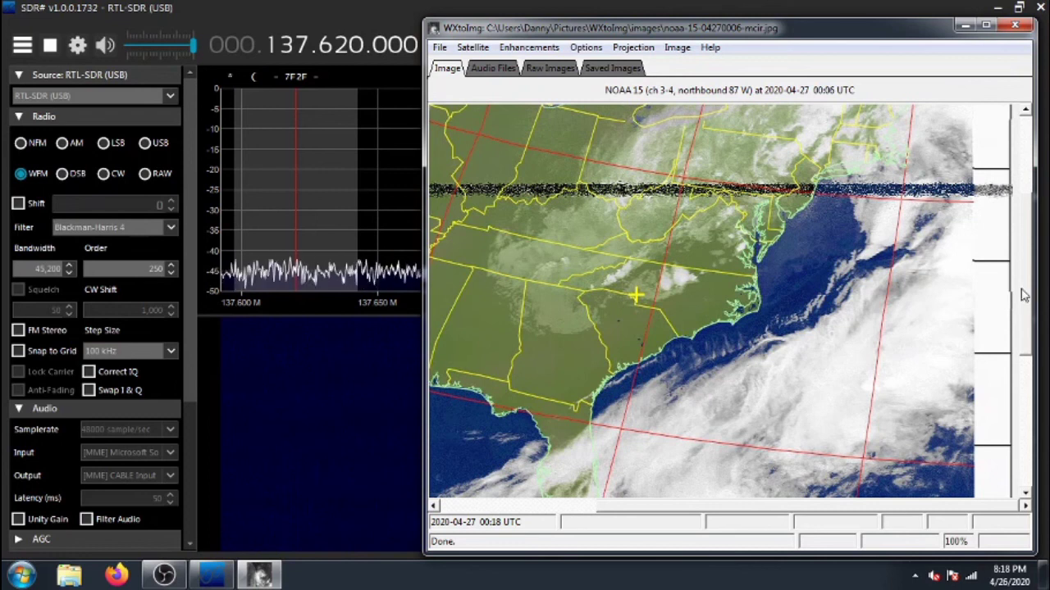
left_click_drag(1029, 295, 820, 246)
left_click(625, 71)
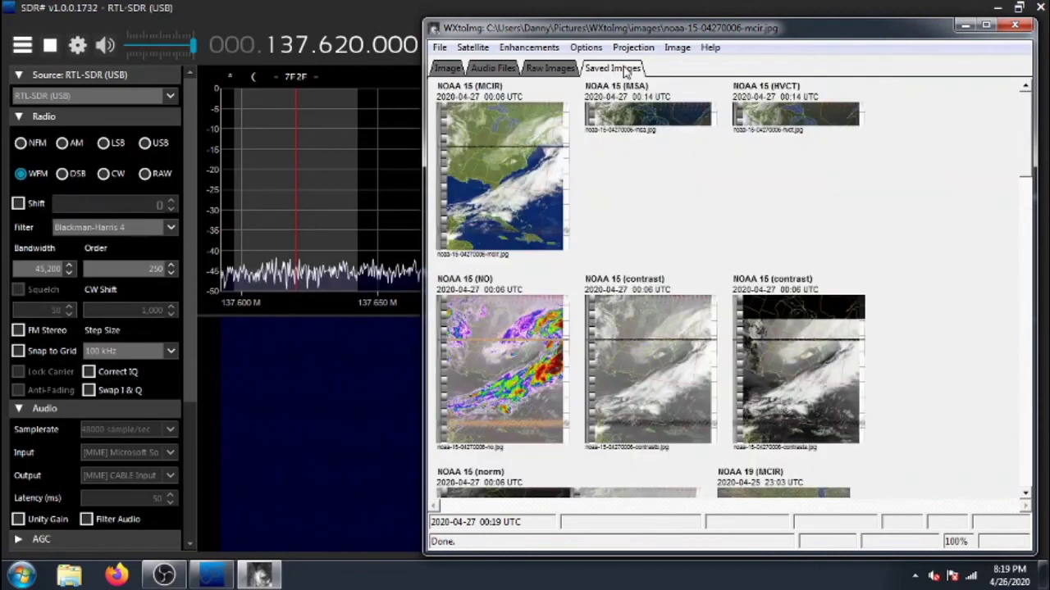
double_click(538, 340)
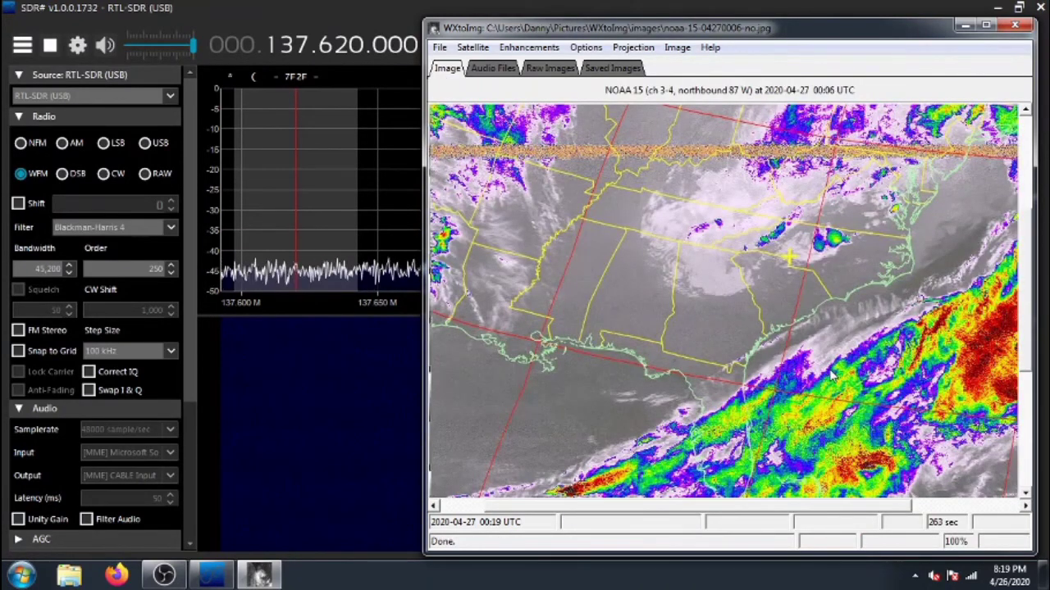